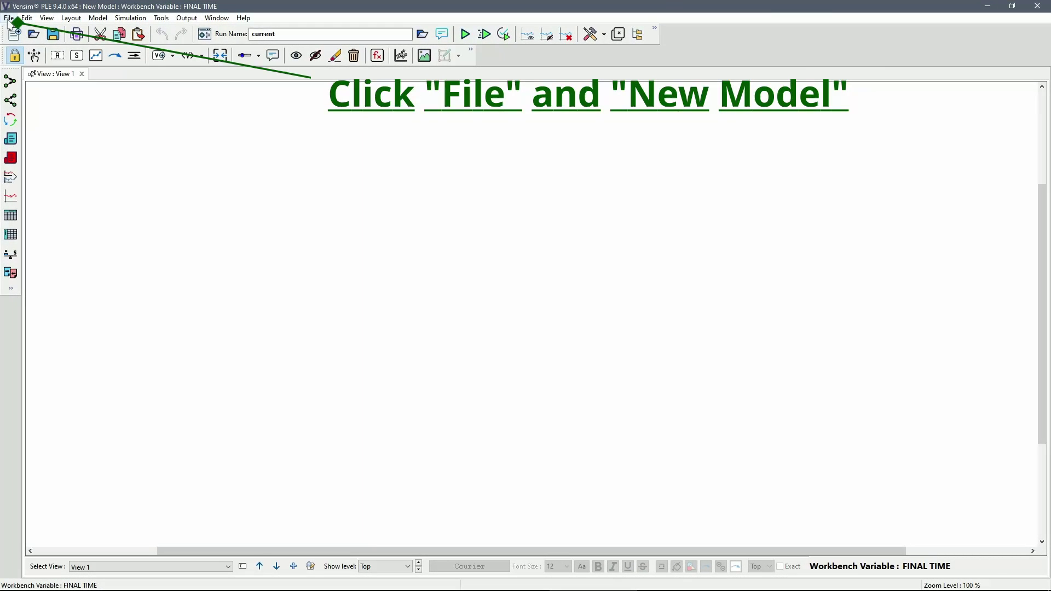
Create a new model with Year as the units for time and a final time of 20
click(9, 18)
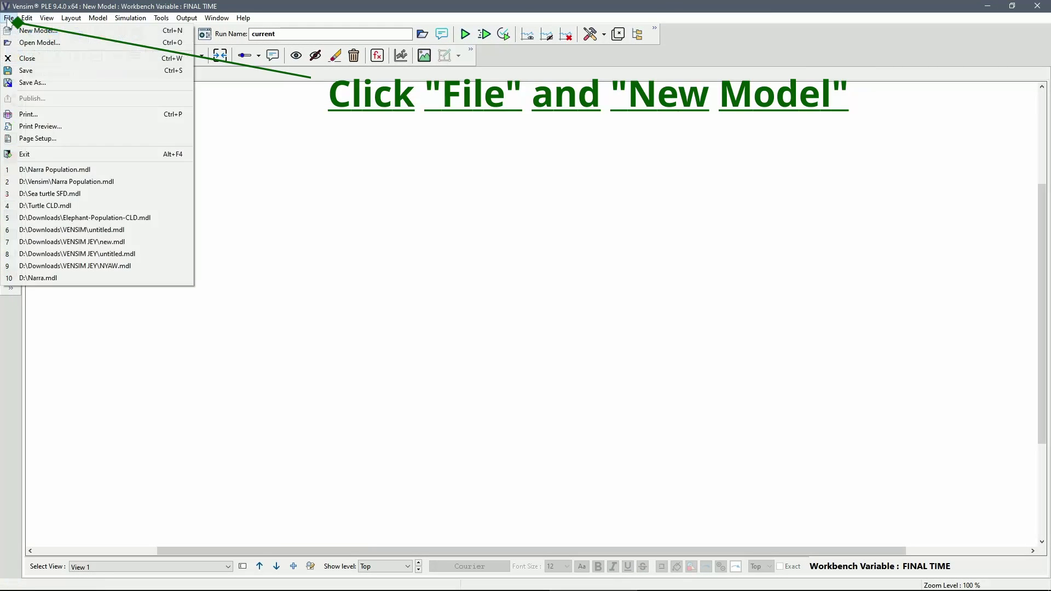
click(30, 32)
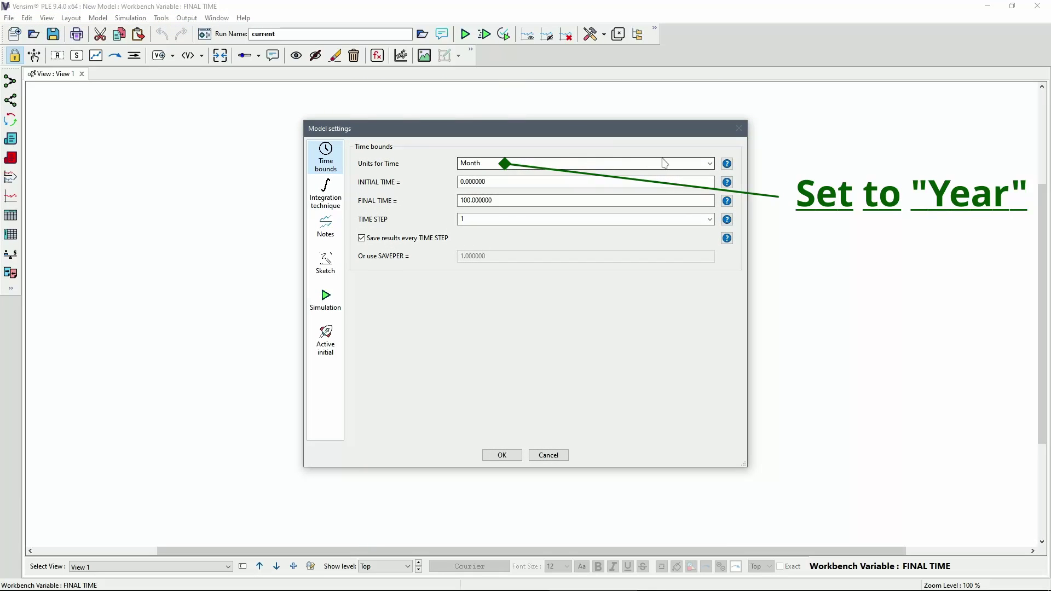
click(709, 163)
click(659, 179)
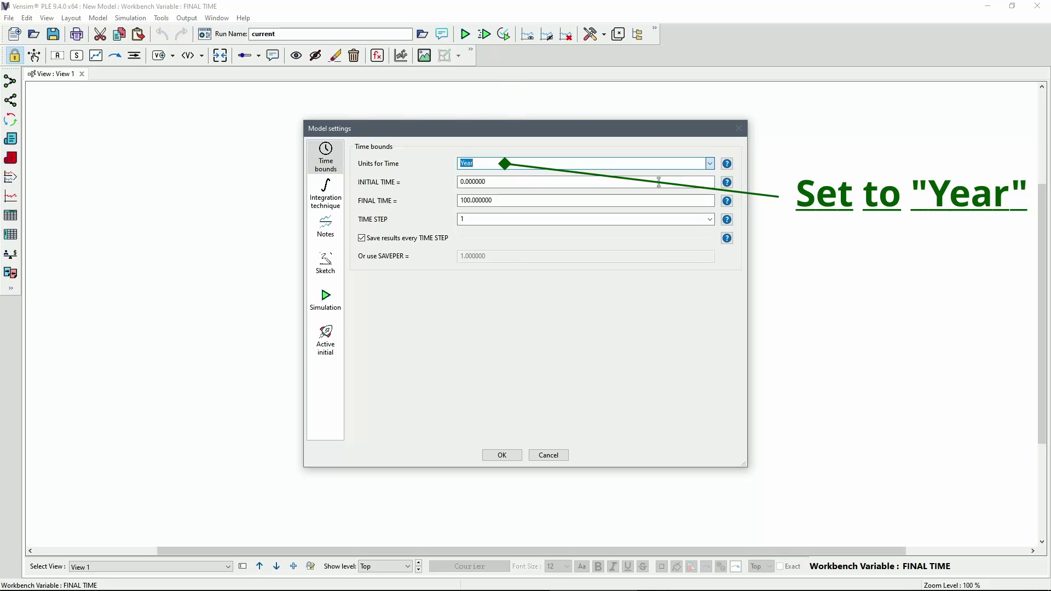
click(474, 200)
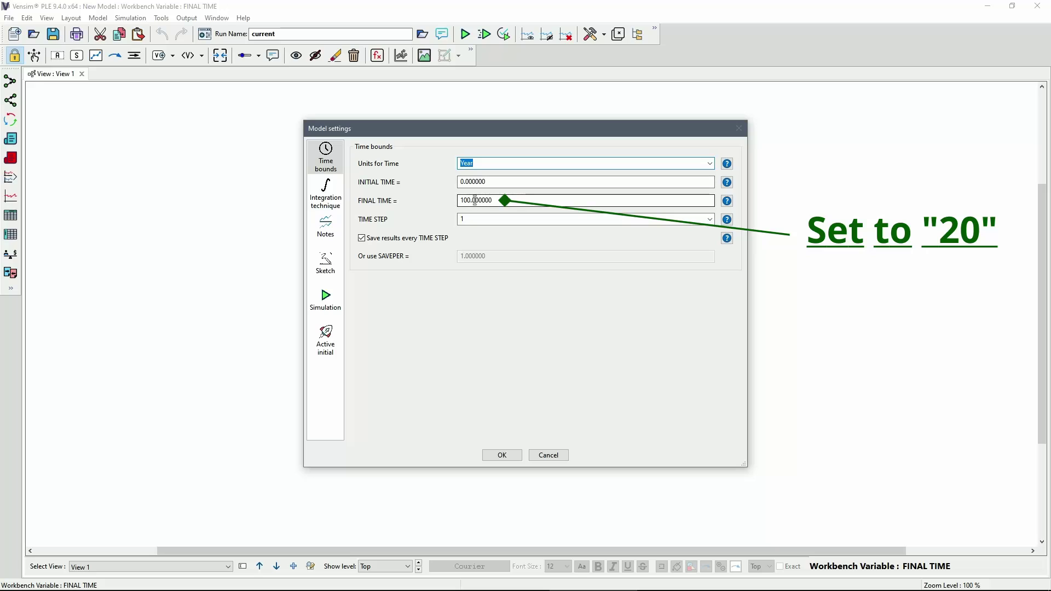
double_click(470, 200)
text(2)
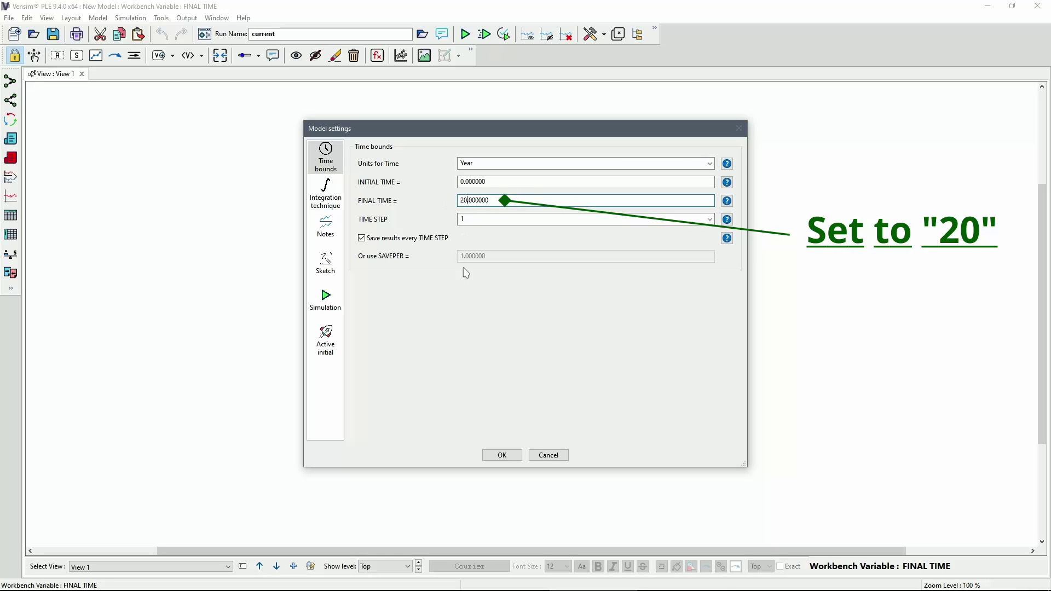
click(500, 456)
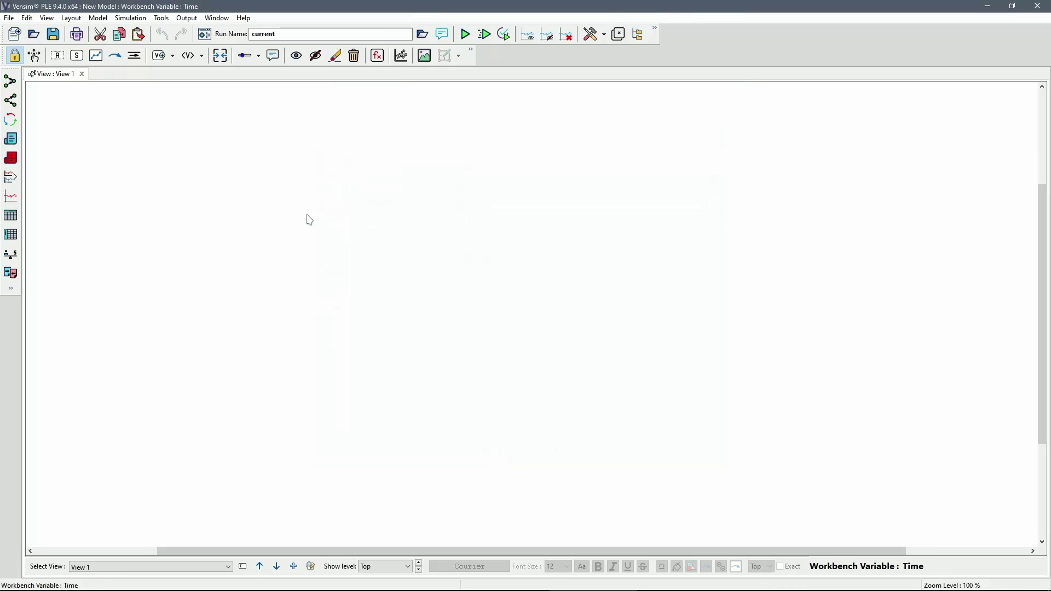
Save the model as "Narra Population" on Local Disk (D:)
click(9, 18)
click(32, 70)
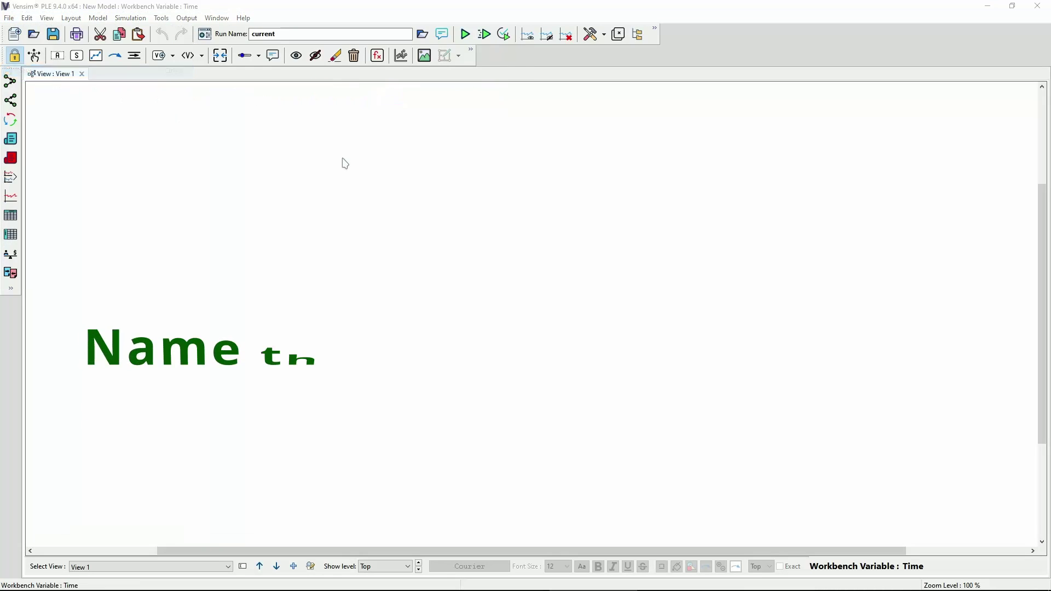
text(Narra )
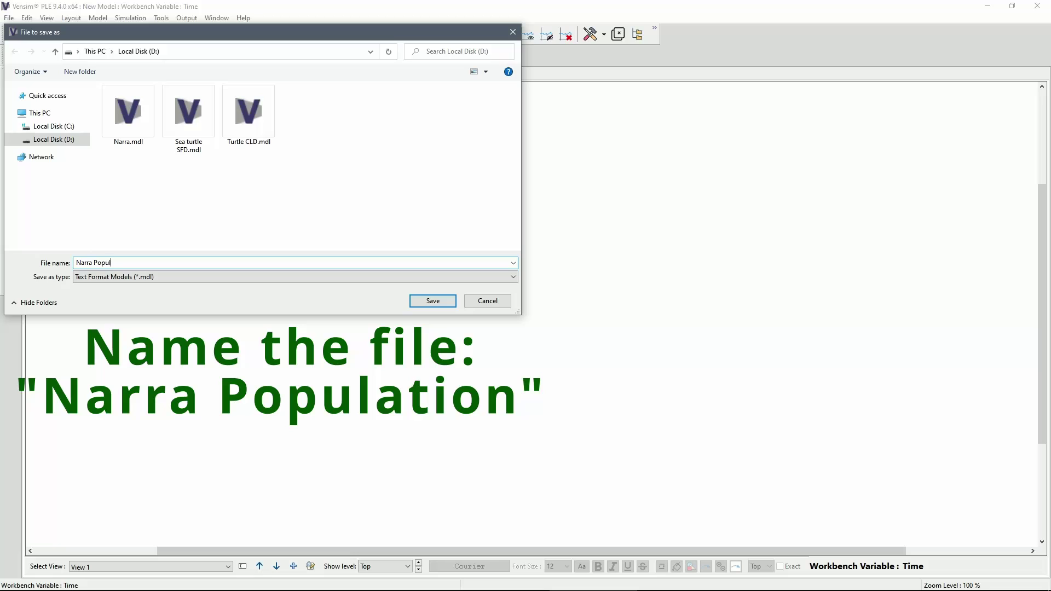
text(Population)
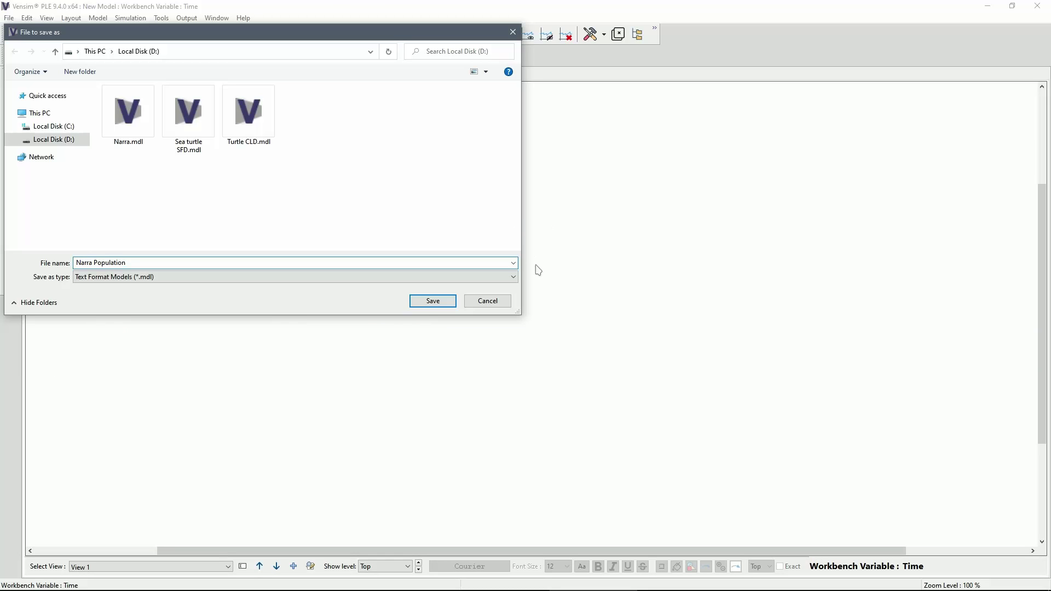
click(432, 301)
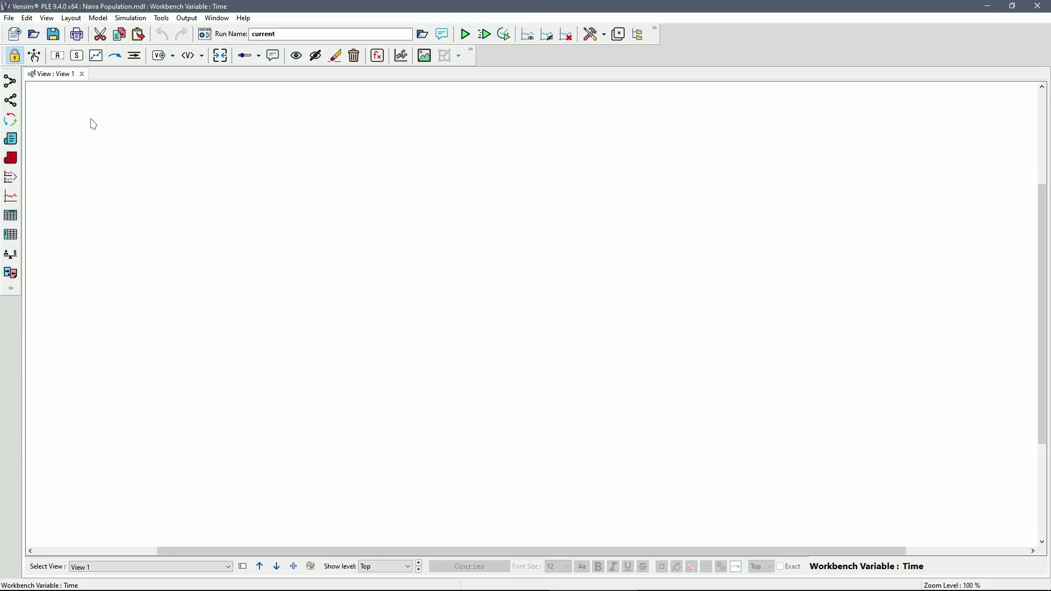
Add a stock named "Narra Population" mid-sketch and widen its box so the name fits on one line
click(77, 56)
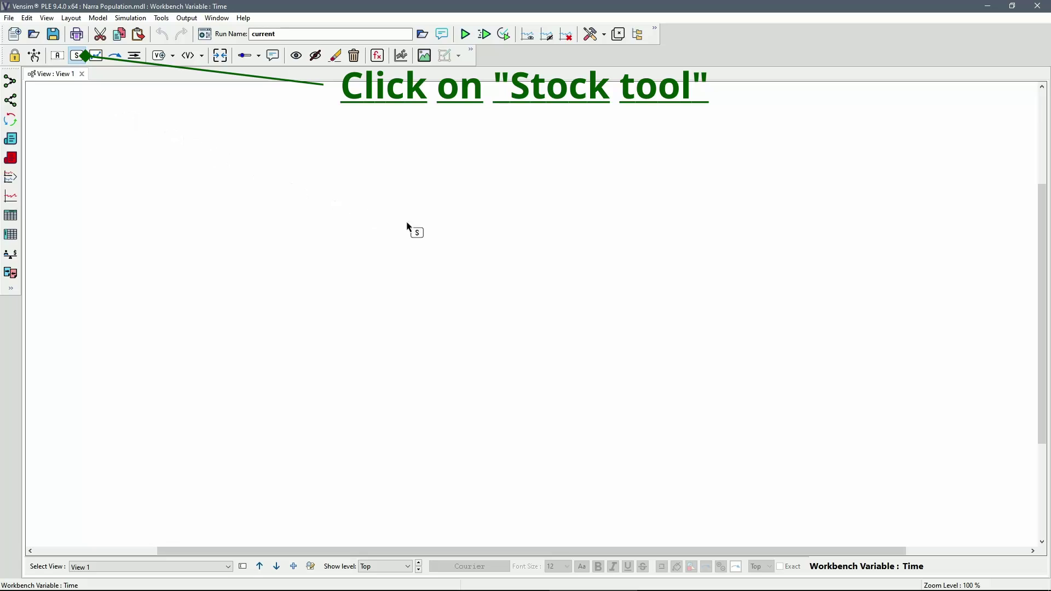
click(487, 273)
text(N)
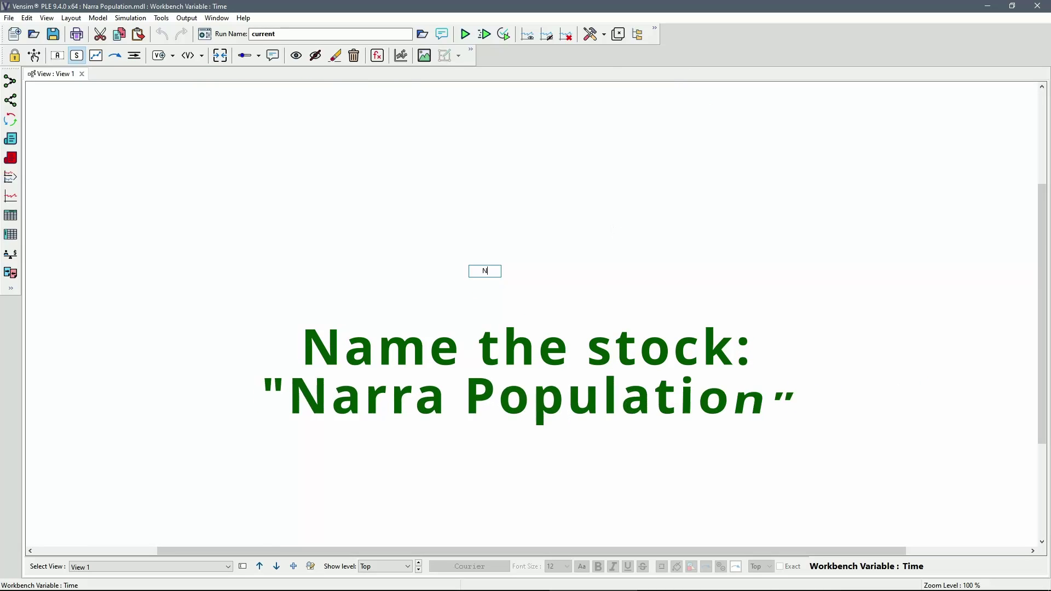
text(arra Po)
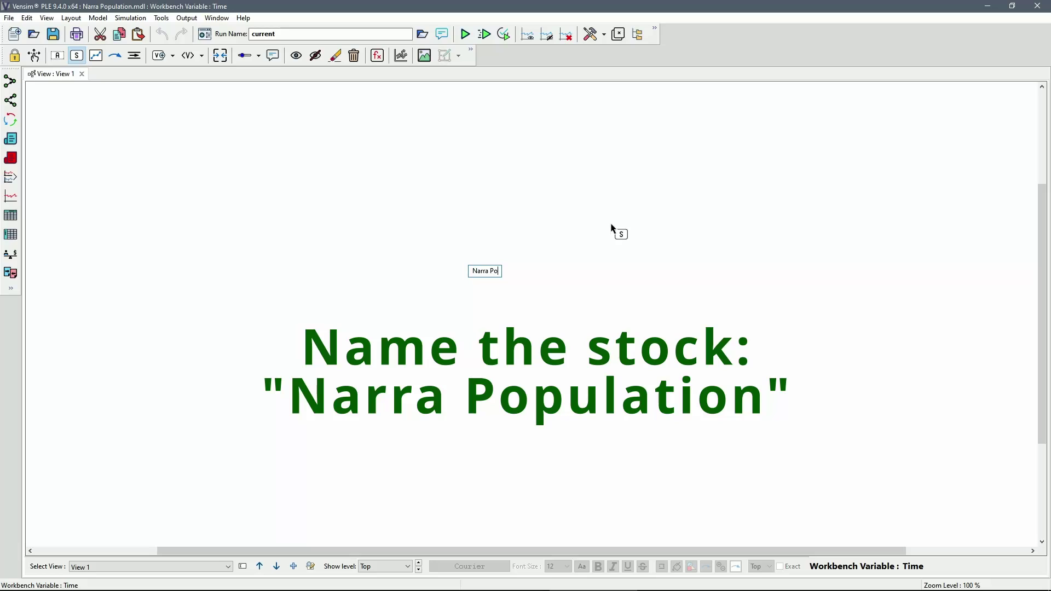
text(pulation)
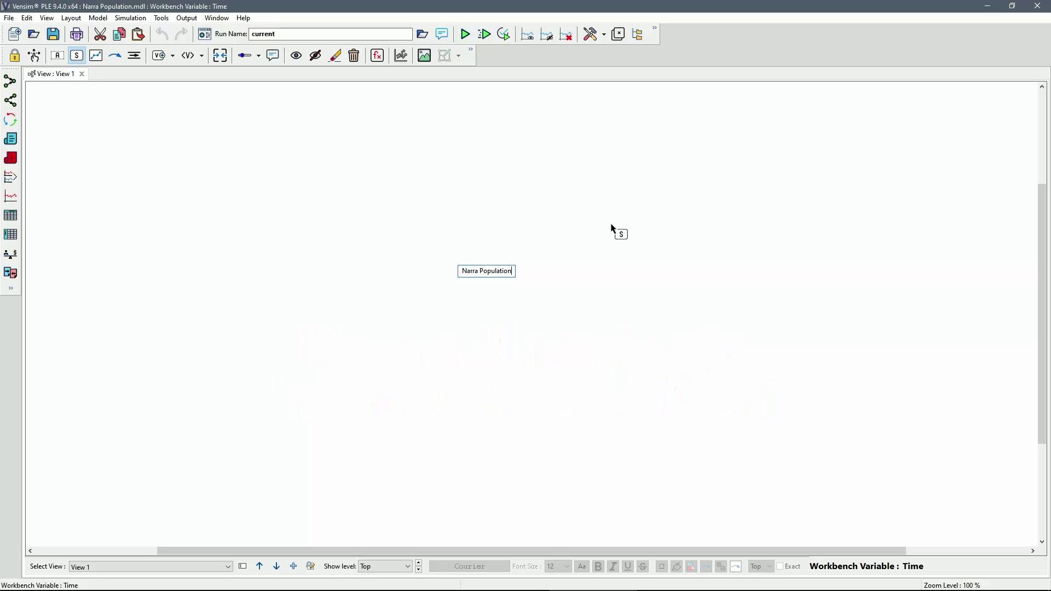
key(Return)
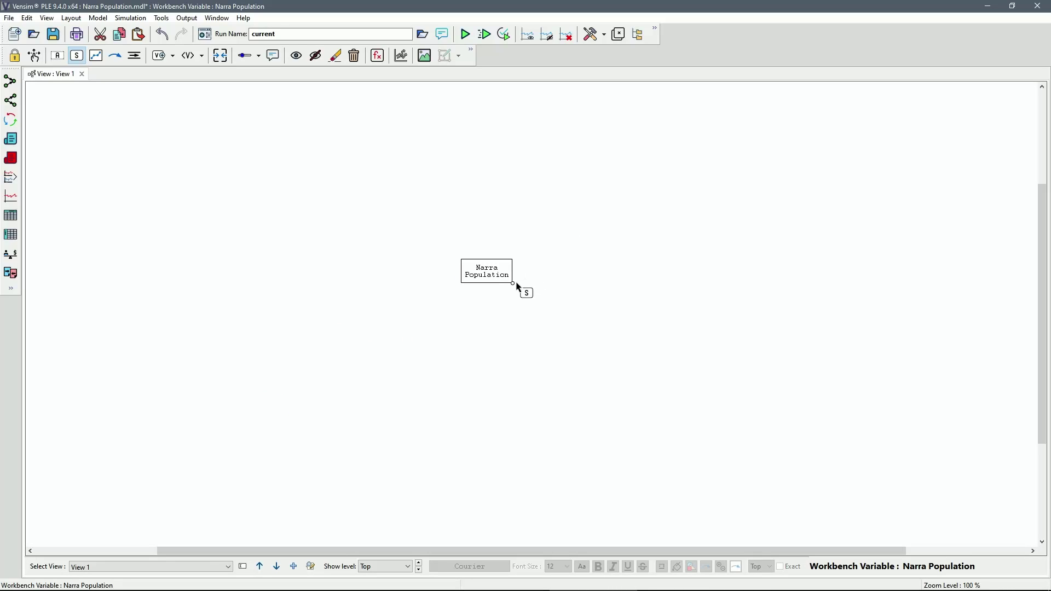
drag(513, 284, 550, 284)
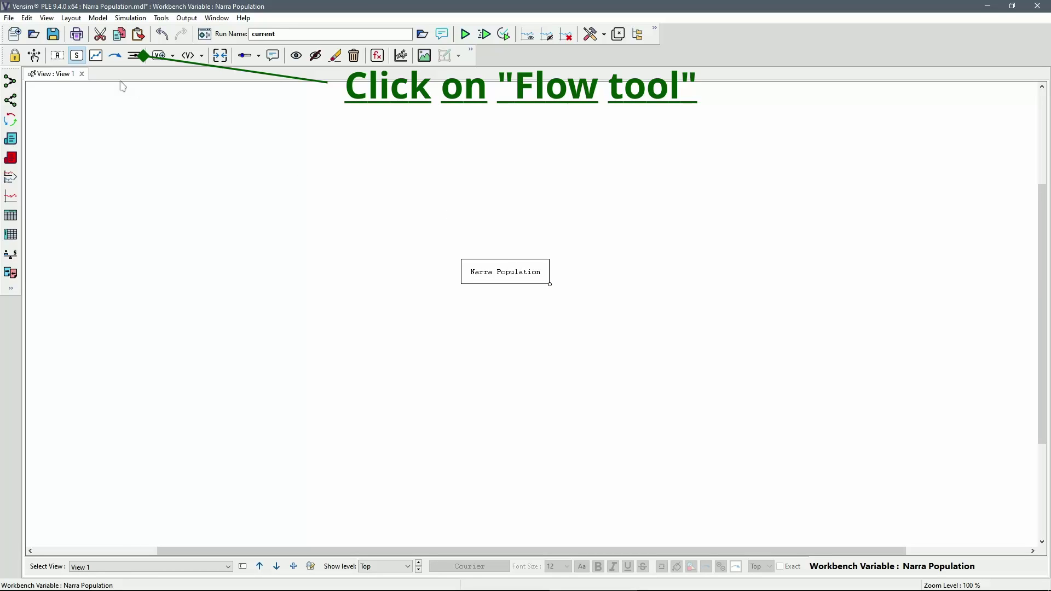
Draw an inflow named "reforestation" from empty space into the Narra Population stock
click(134, 55)
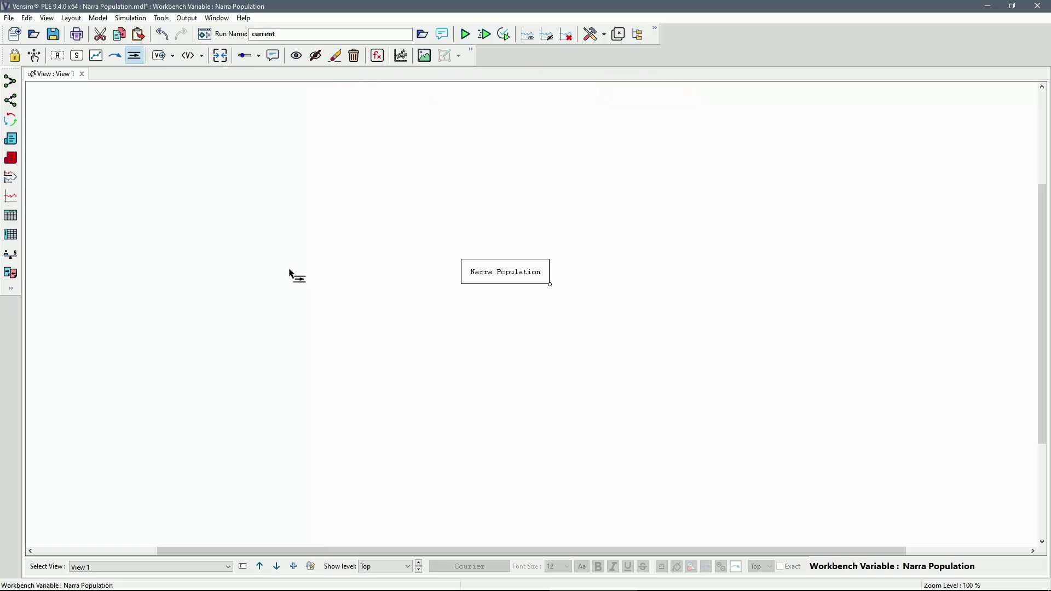
click(262, 269)
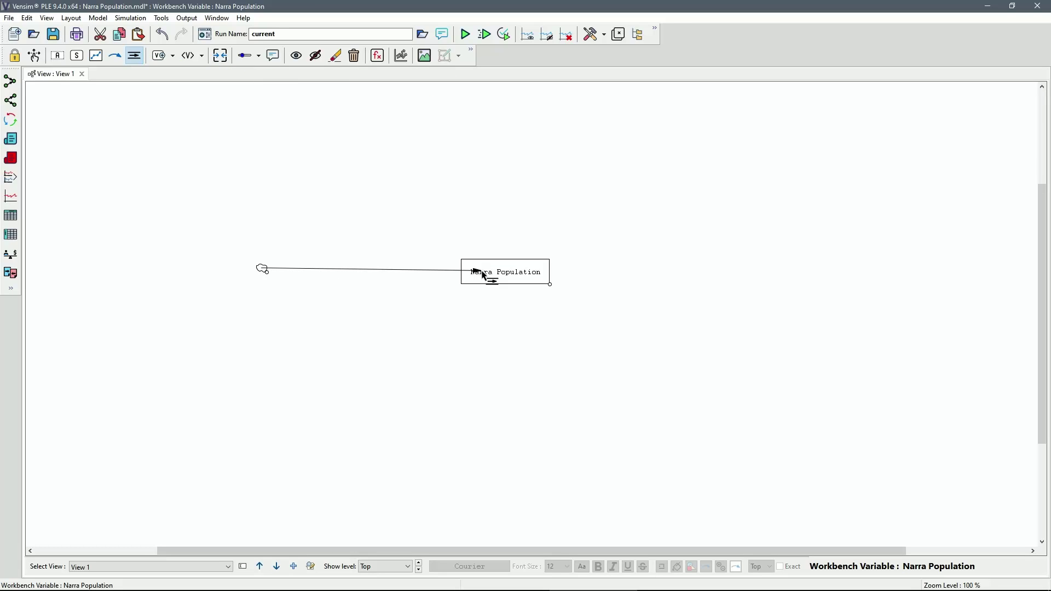
click(483, 272)
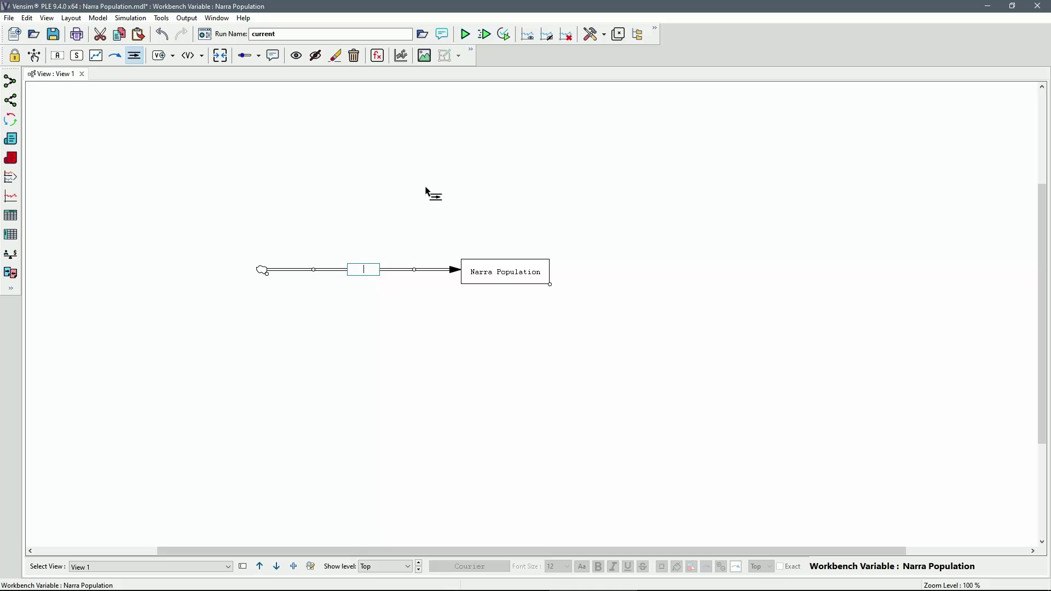
text(reforestatio)
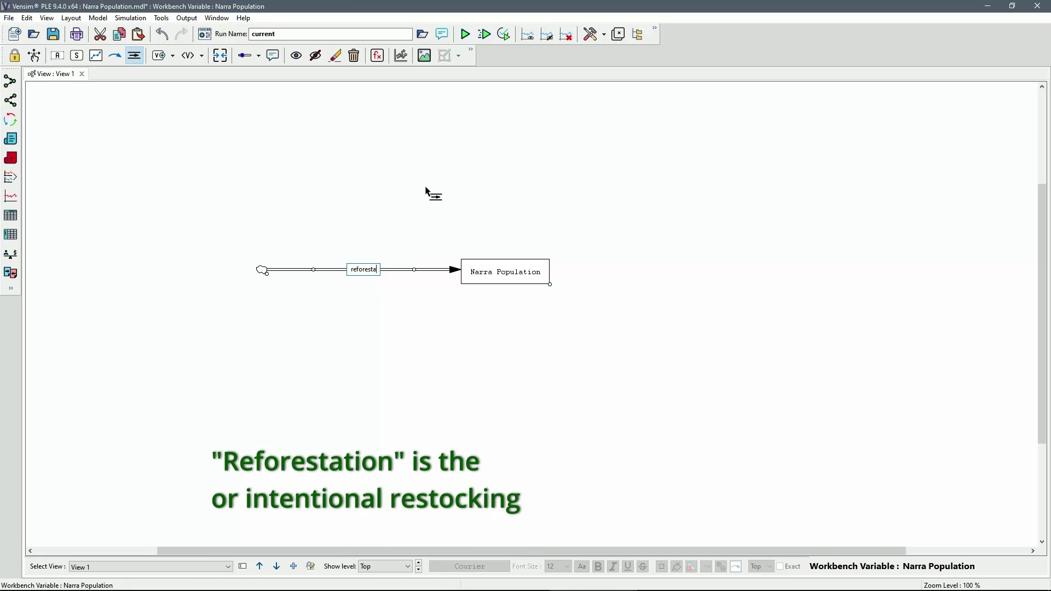
text(n)
key(Return)
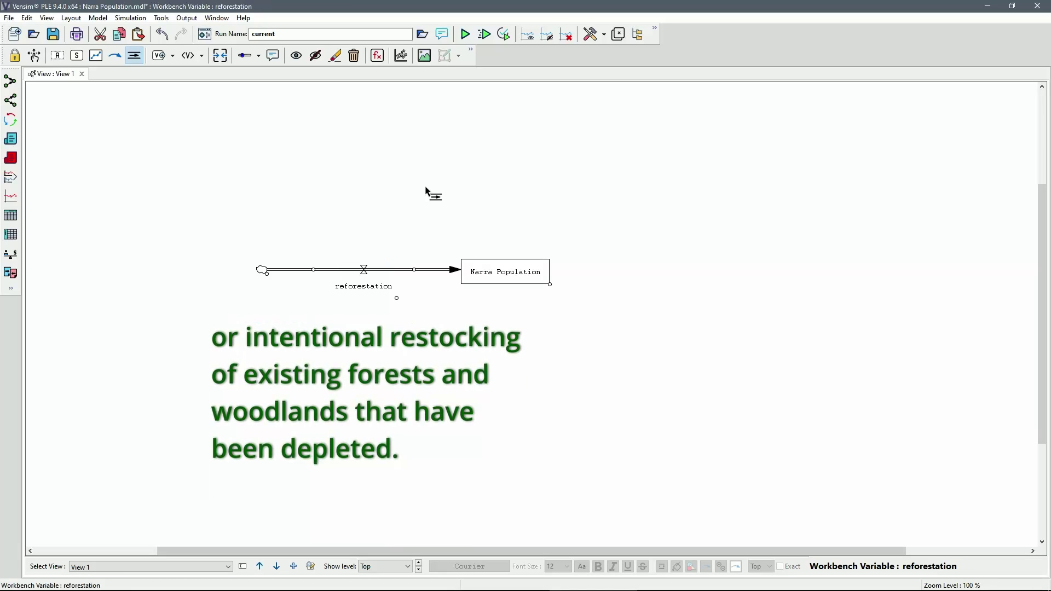
Draw an outflow named "deforestation" from the Narra Population stock to empty space on its right
click(545, 277)
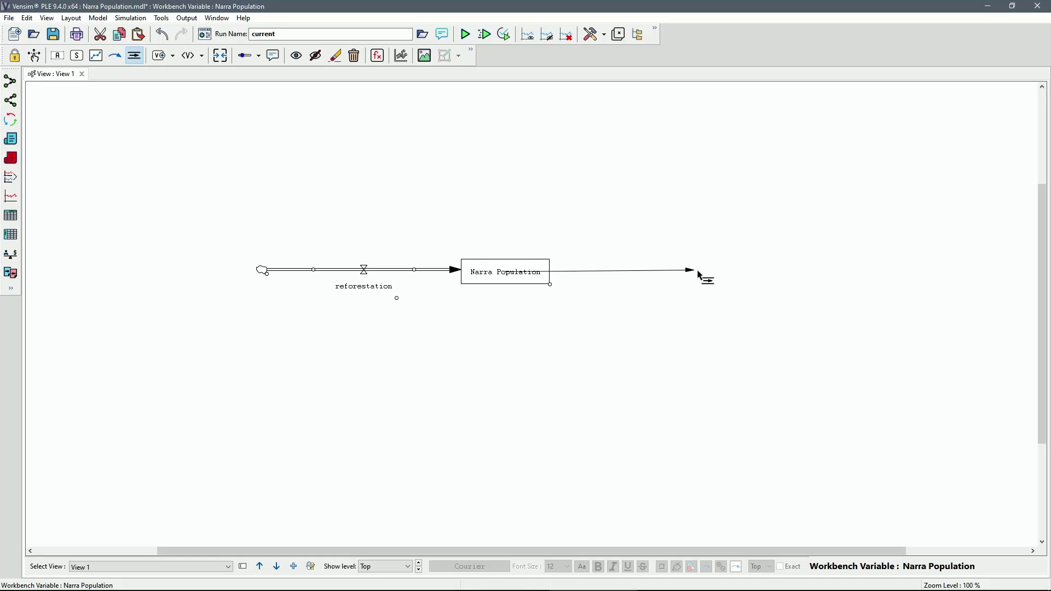
click(737, 276)
text(d)
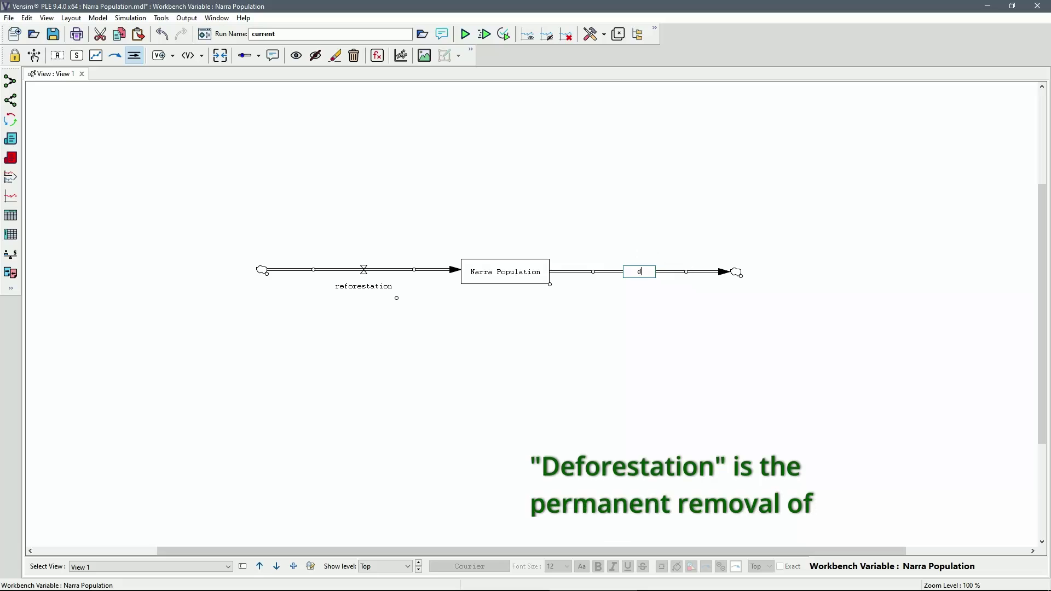
text(eforestation)
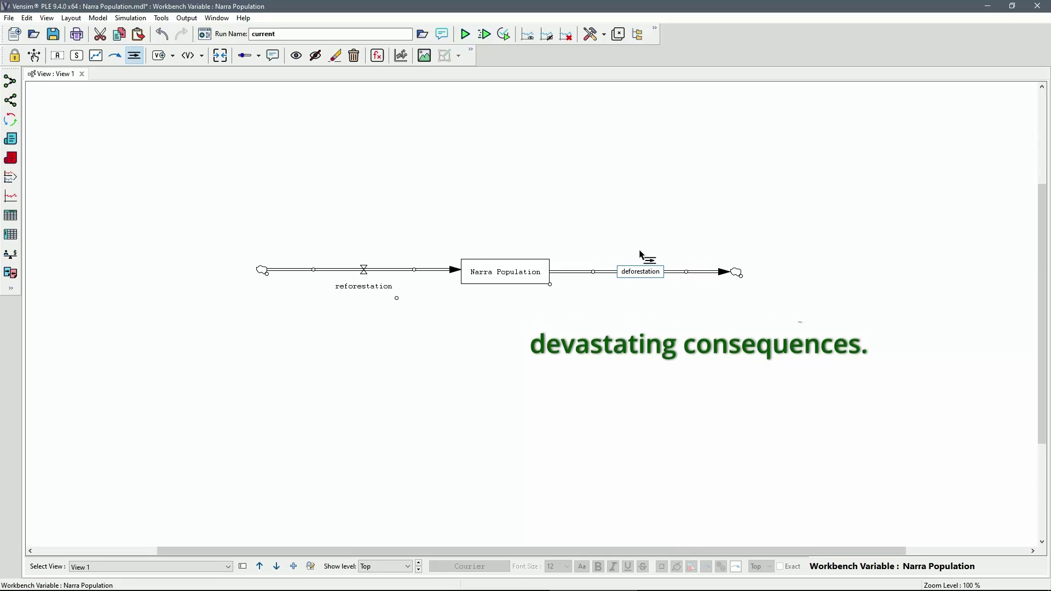
key(Return)
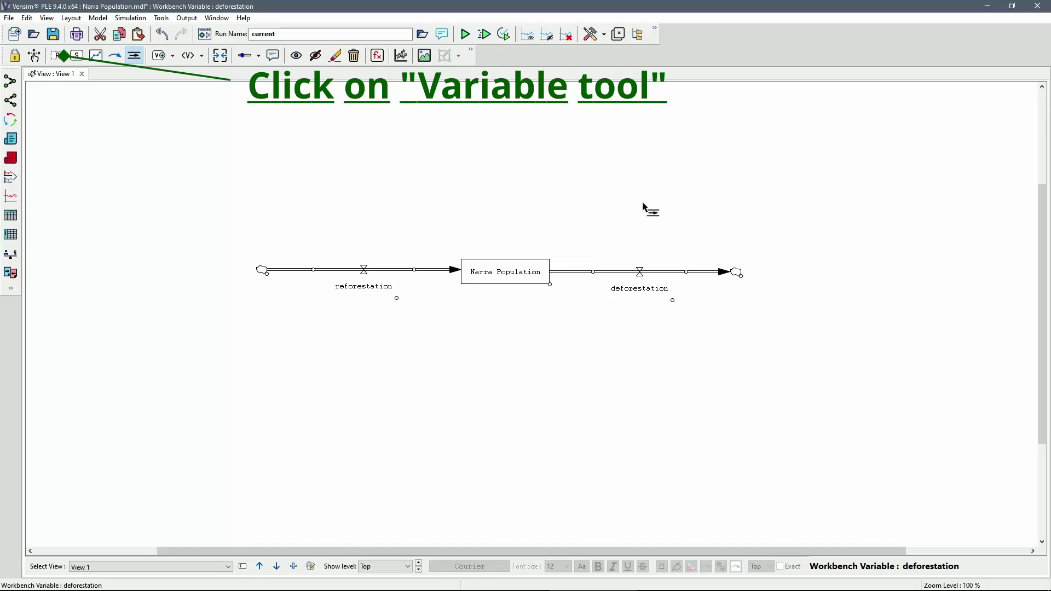
Add the variables "propagation rate" below the inflow's source cloud and "mortality rate" below the outflow's end cloud
click(58, 56)
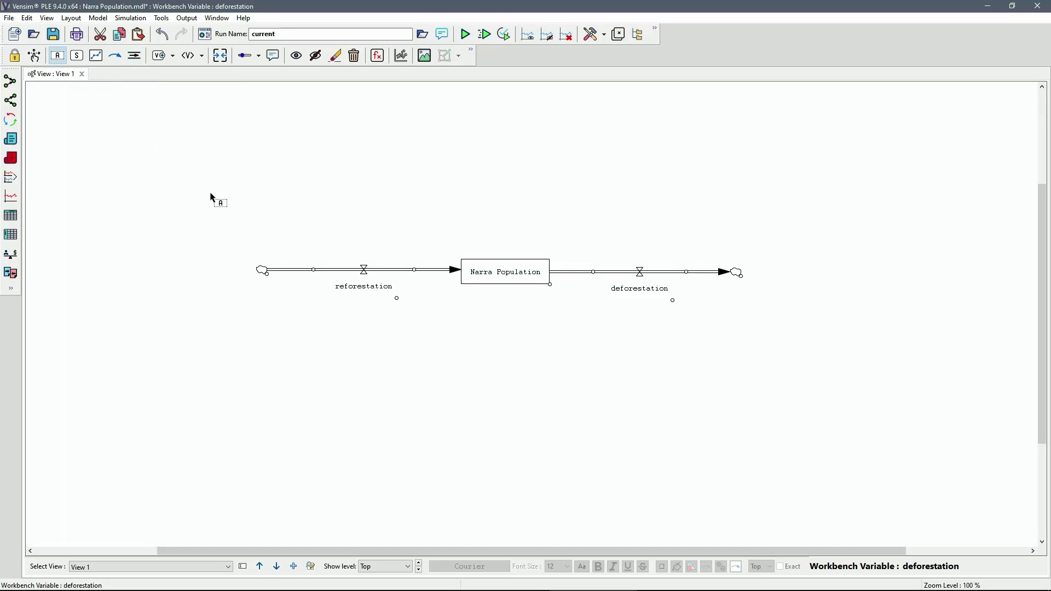
click(237, 350)
text(propagation rate)
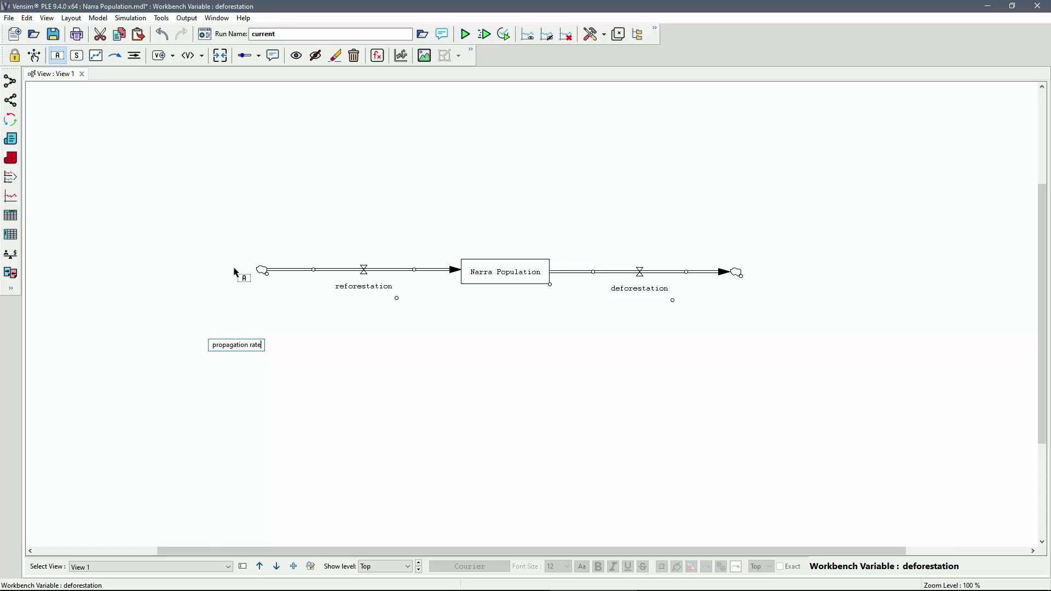
key(Return)
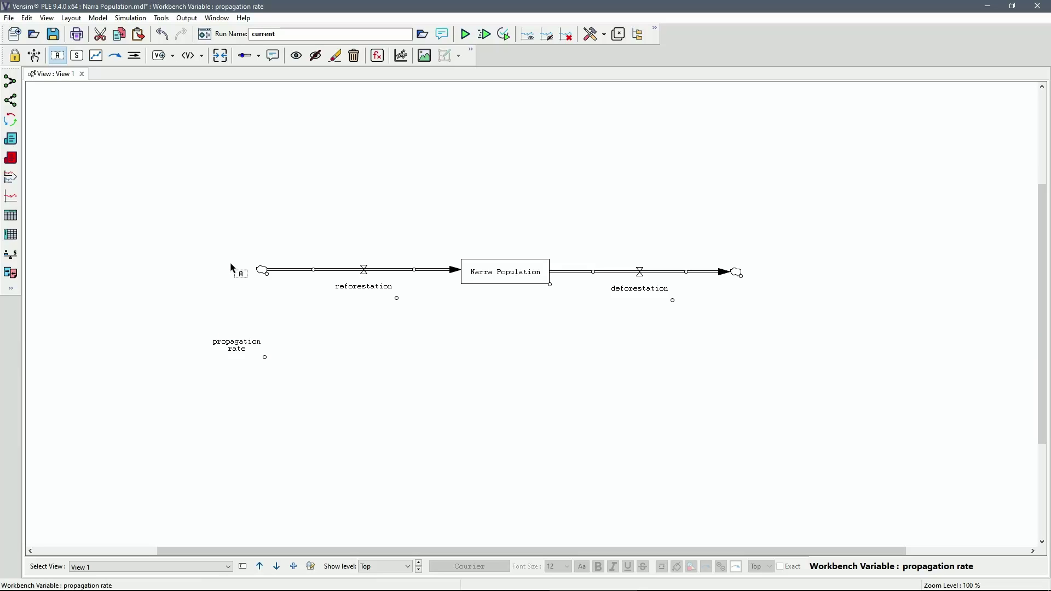
click(732, 350)
text(mortality rate)
key(Return)
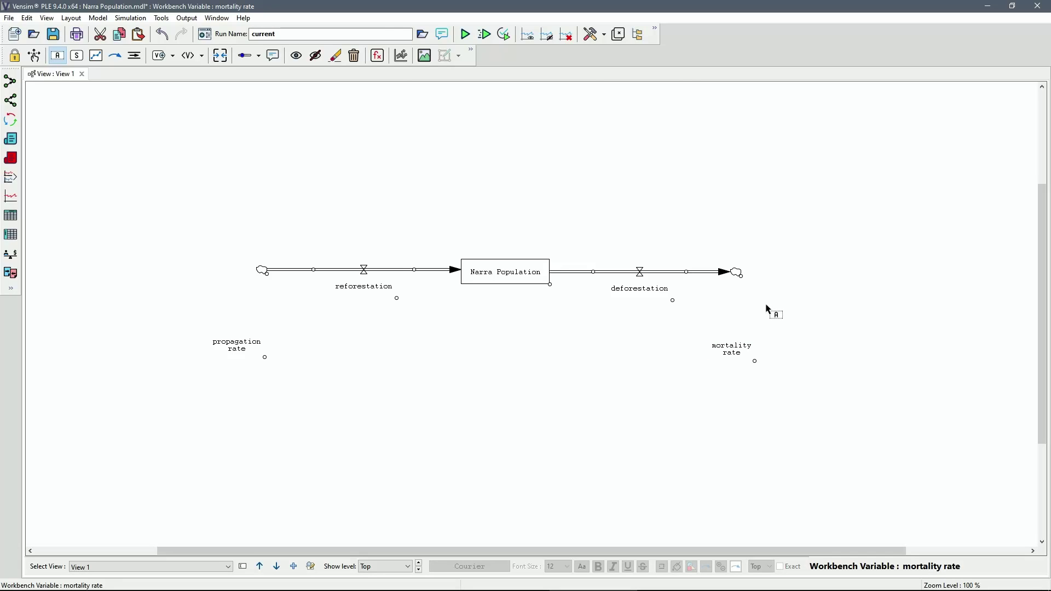
Connect propagation rate to the reforestation valve with an arrow and bend it into an upward curve
click(117, 59)
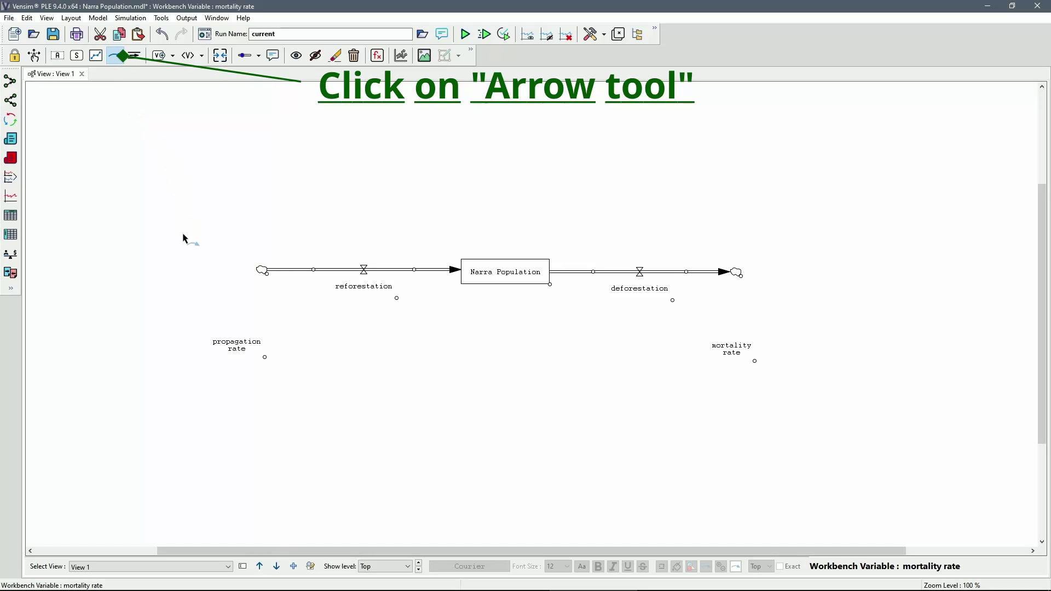
click(236, 351)
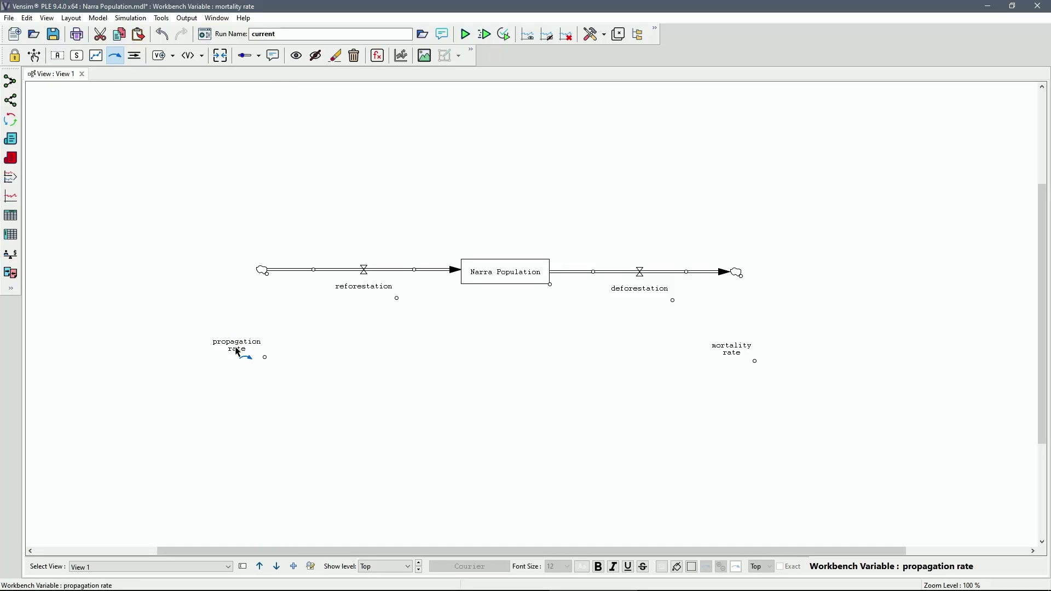
click(363, 274)
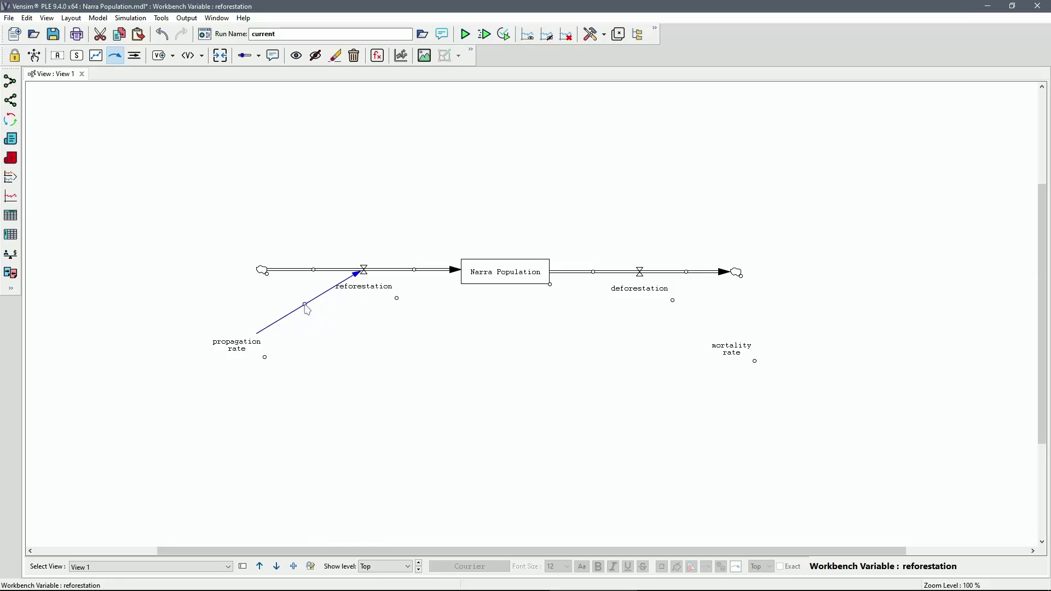
drag(306, 309, 297, 299)
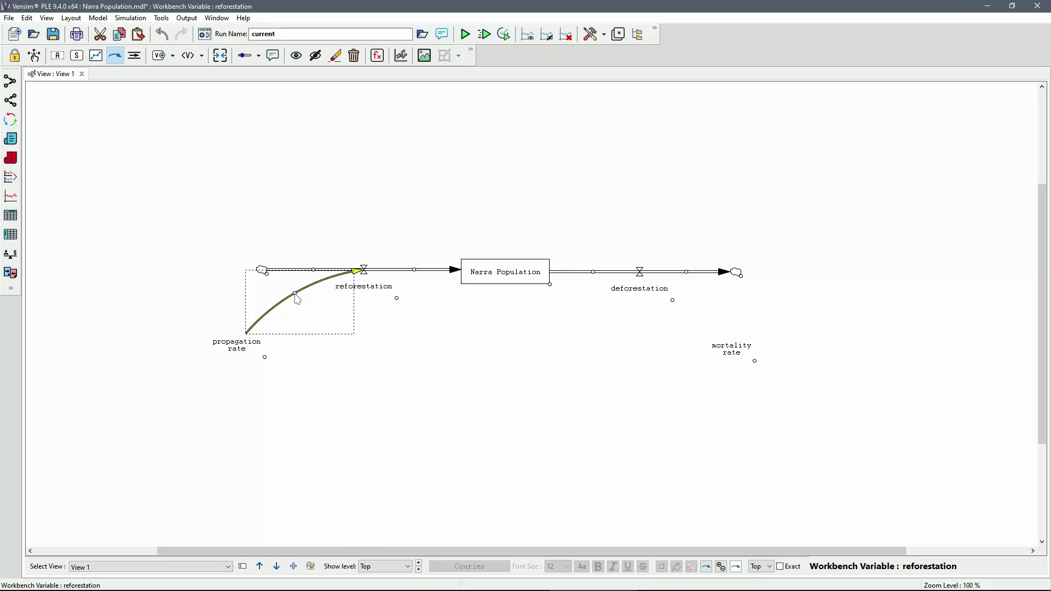
Connect mortality rate to the deforestation valve with an arrow and bend it into an upward curve
click(733, 351)
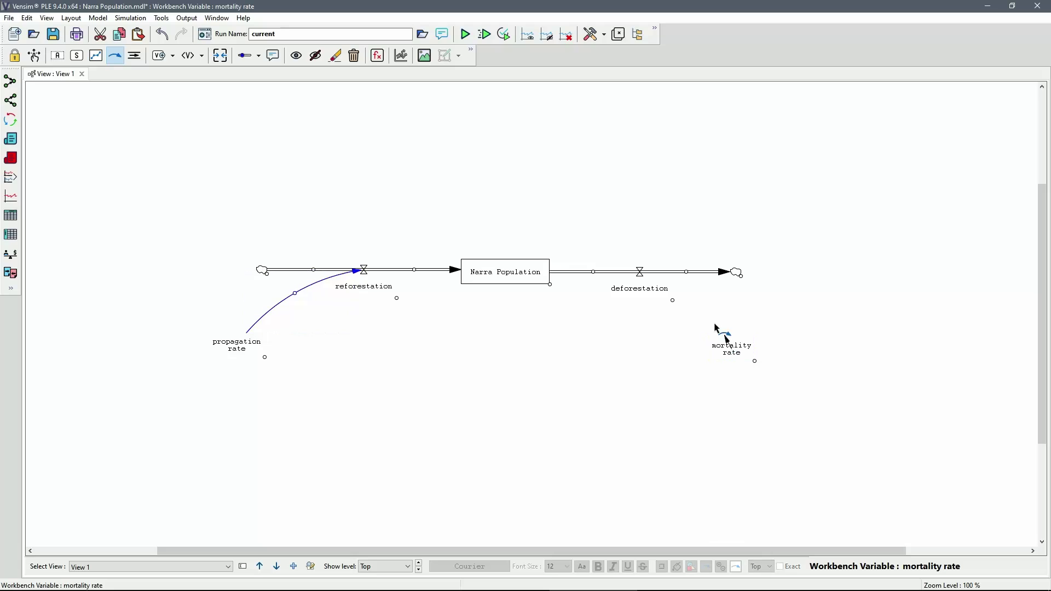
click(642, 277)
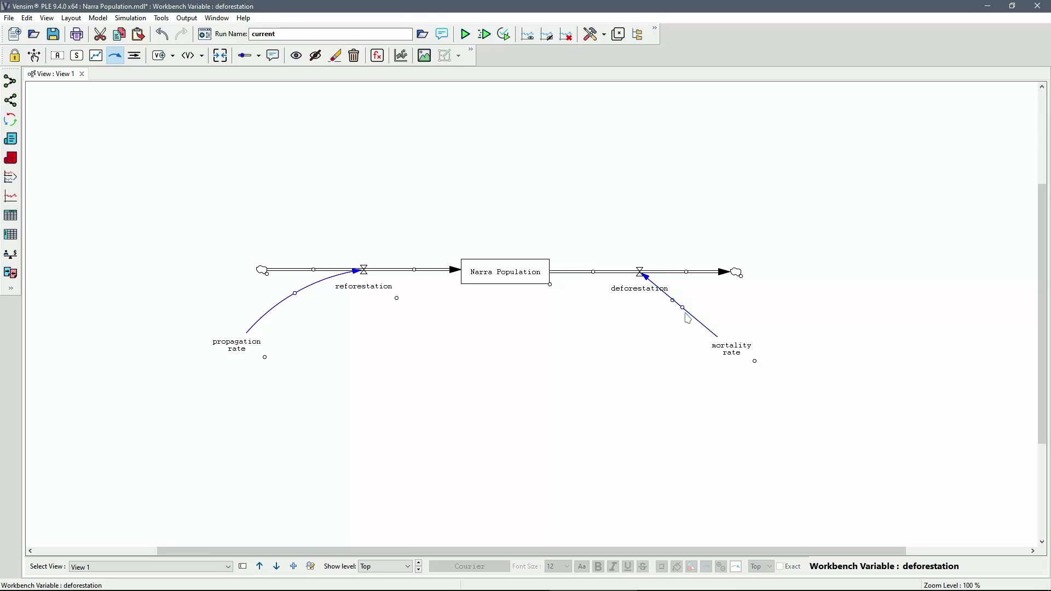
drag(682, 309, 692, 300)
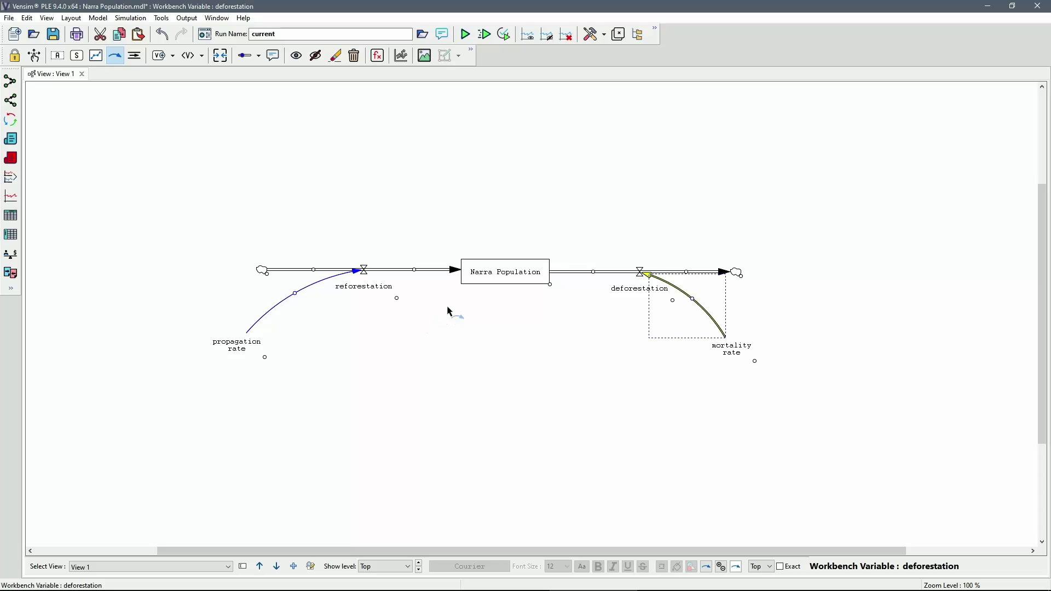
Connect the Narra Population stock to the reforestation valve with an arrow arching above the inflow
click(505, 273)
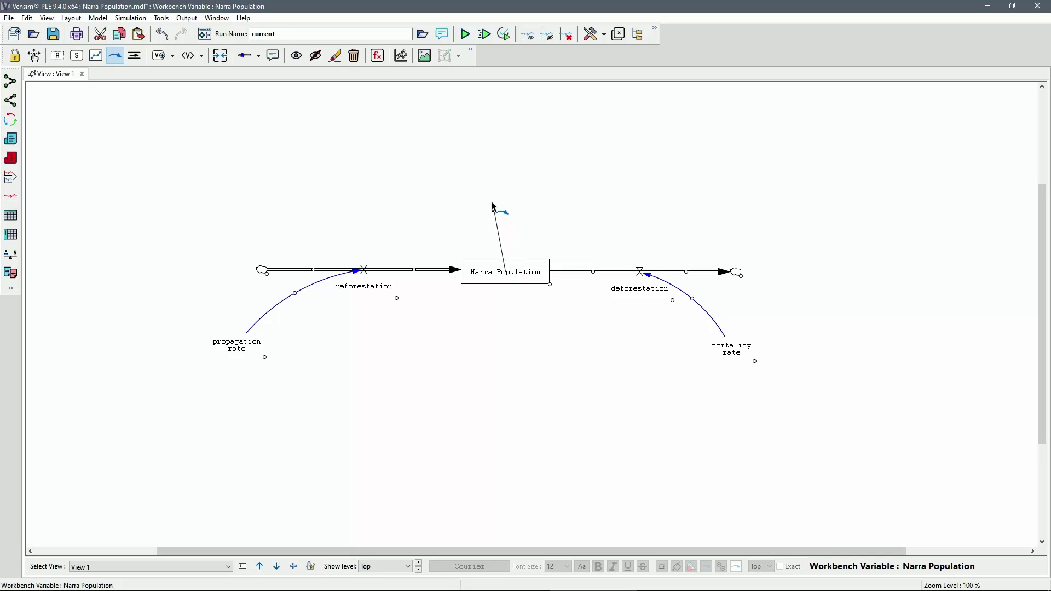
click(427, 181)
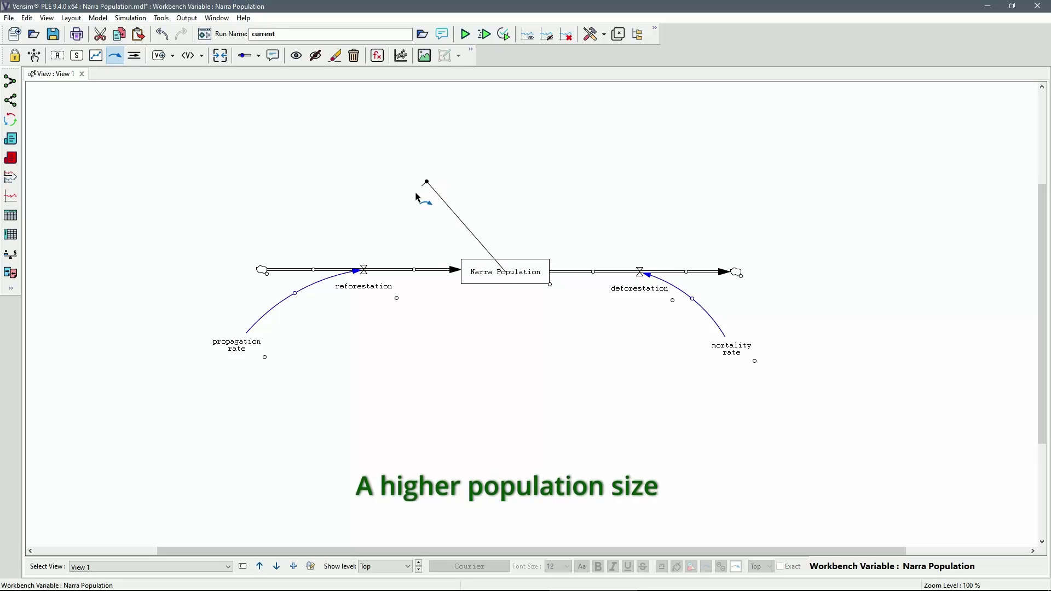
click(365, 274)
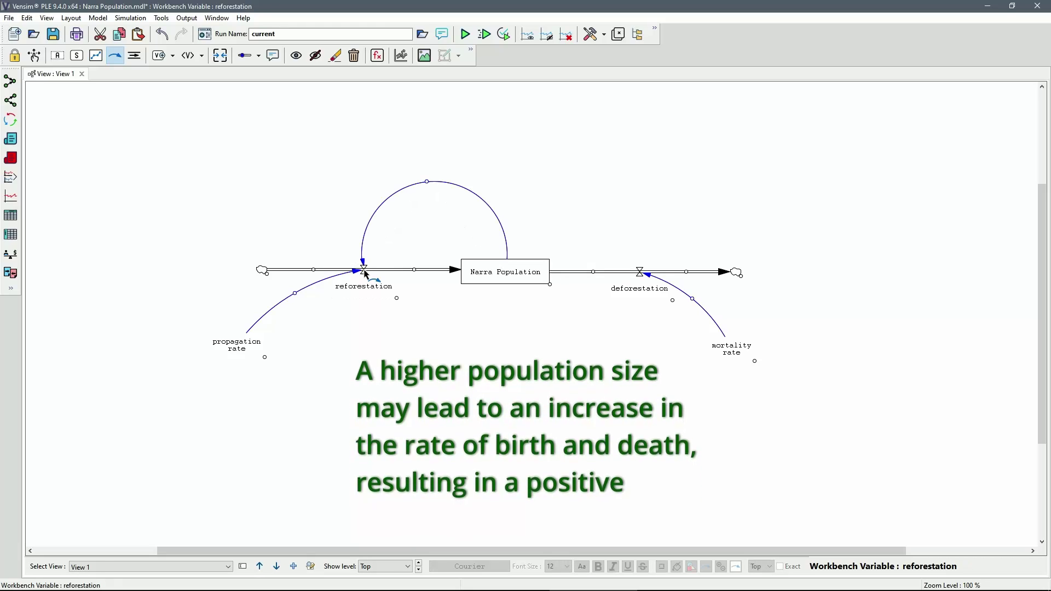
drag(432, 192, 441, 210)
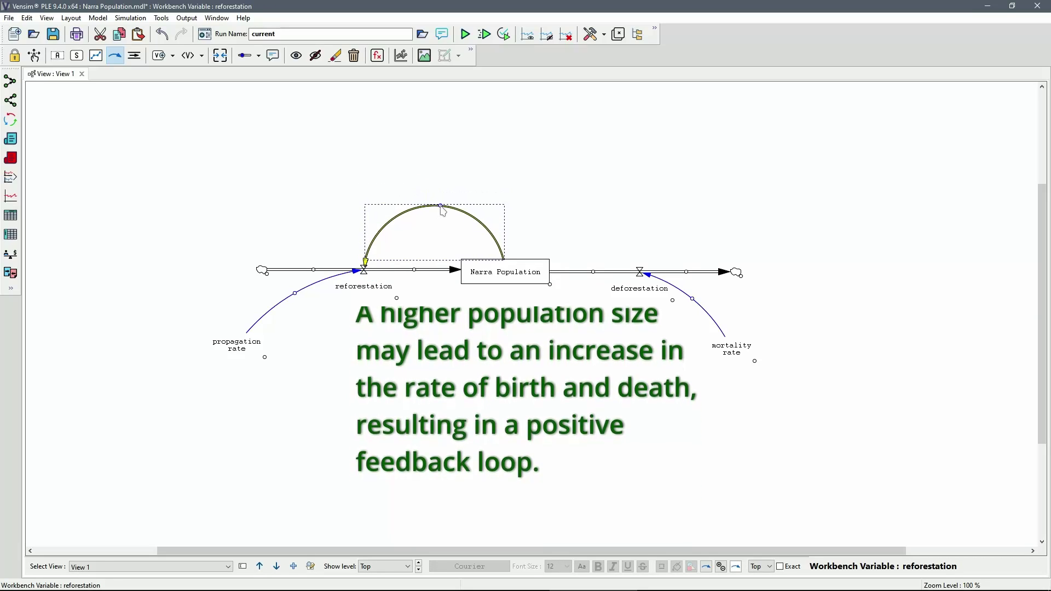
Connect the Narra Population stock to the deforestation valve with an arrow arching above the outflow, matching the height of the reforestation arc
click(509, 276)
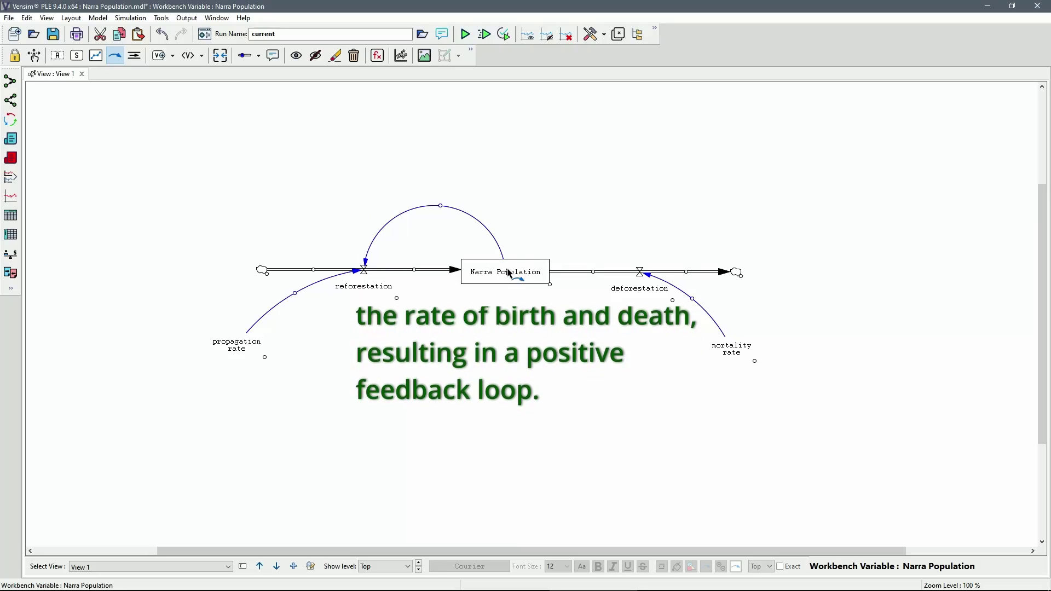
click(585, 202)
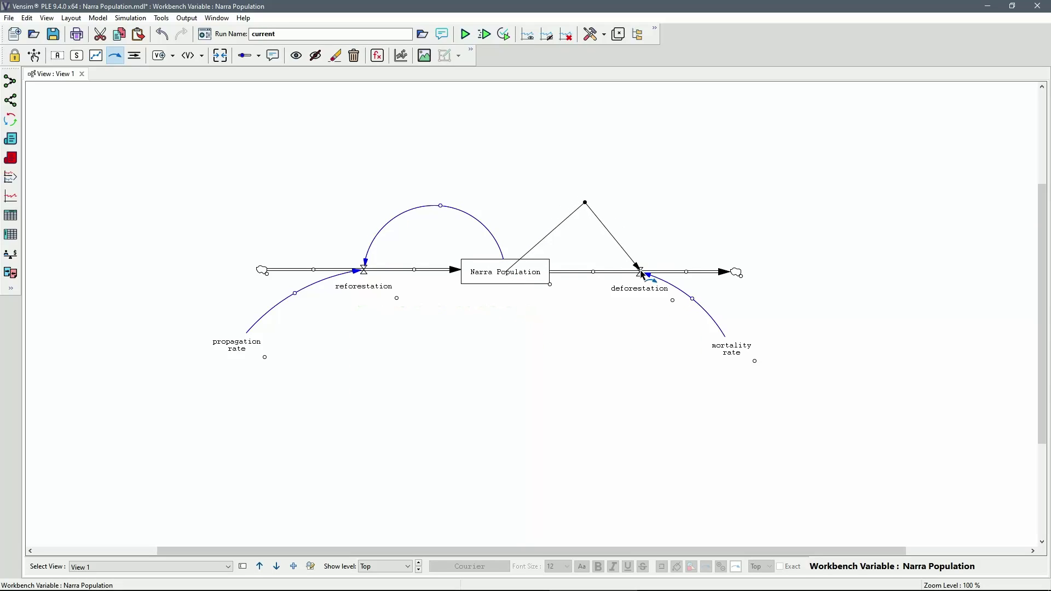
click(641, 274)
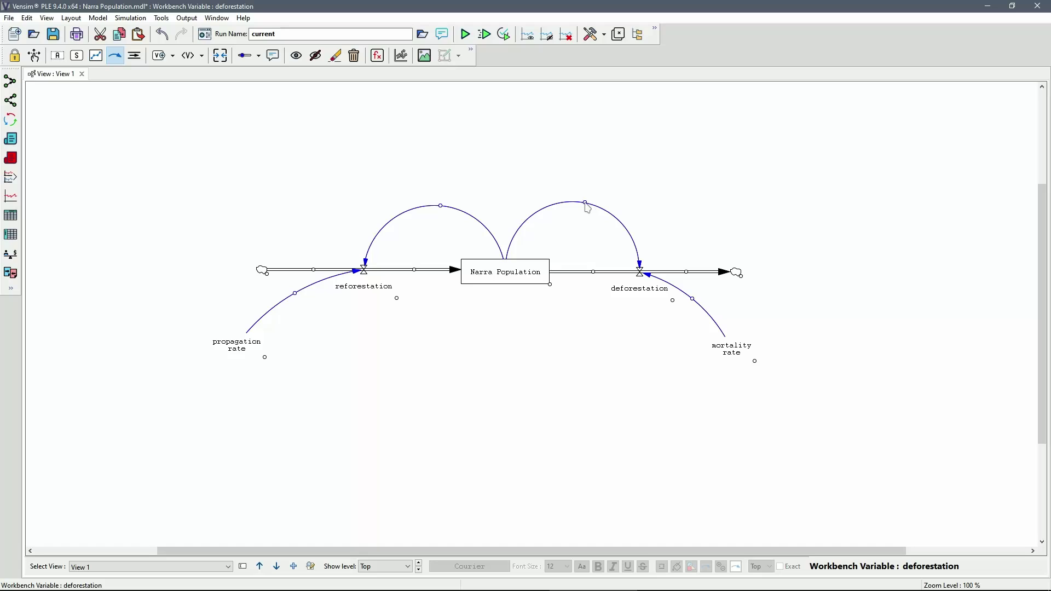
drag(585, 203, 571, 207)
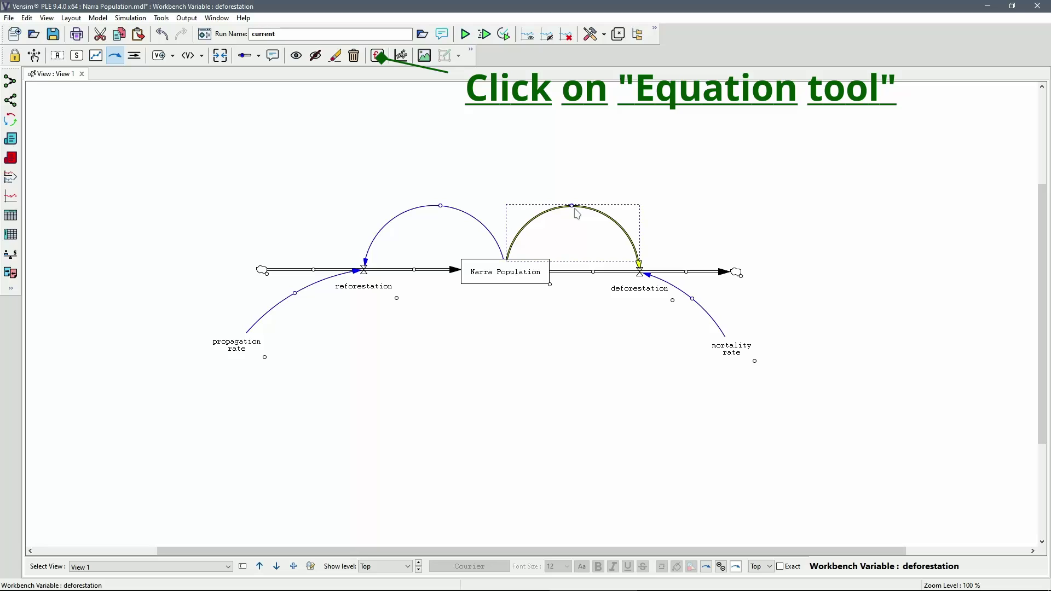
Set the initial value of the Narra Population stock to 100 in its equation
click(377, 55)
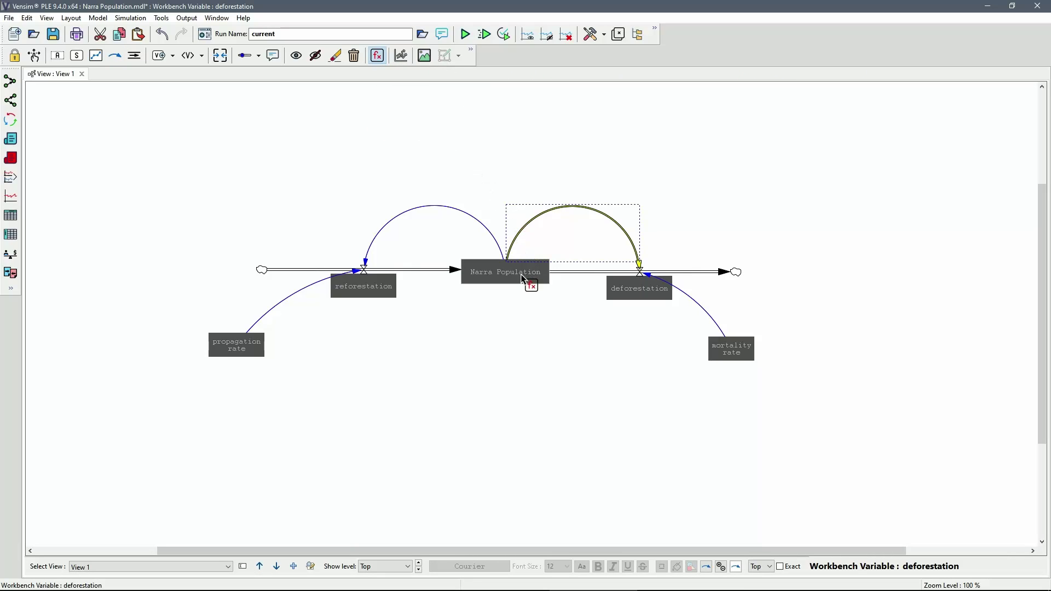
click(504, 280)
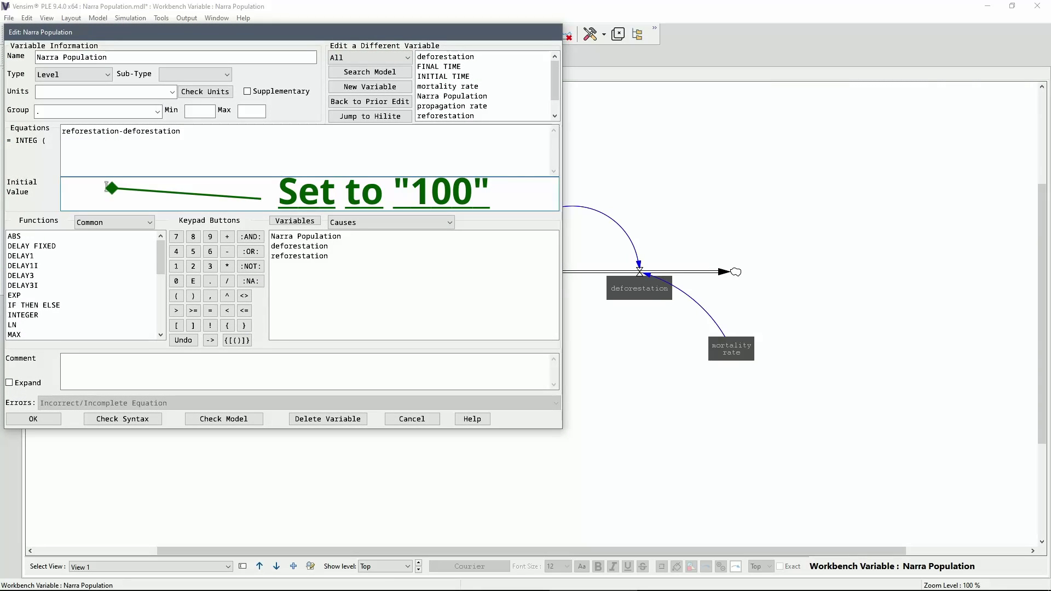
text(100)
click(47, 420)
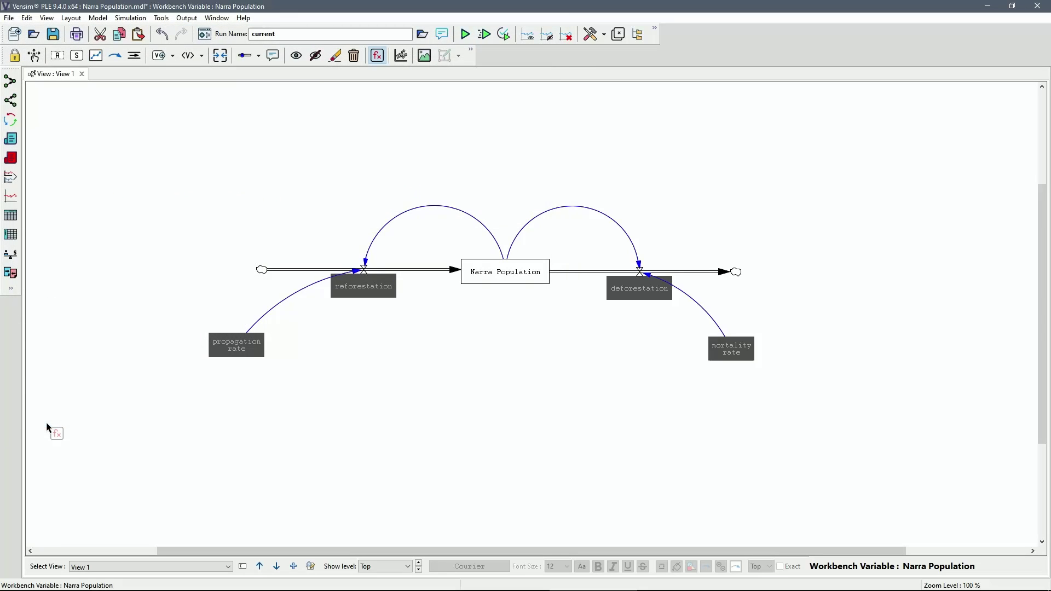
Define propagation rate as the constant 0.15 with the units percentage/year
click(236, 351)
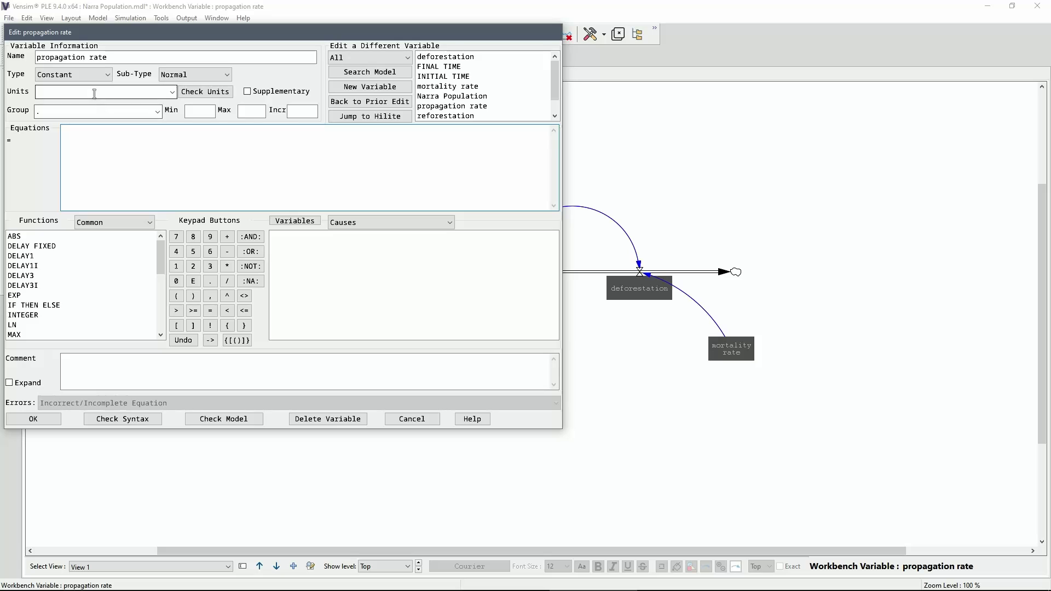
click(94, 93)
text(perc)
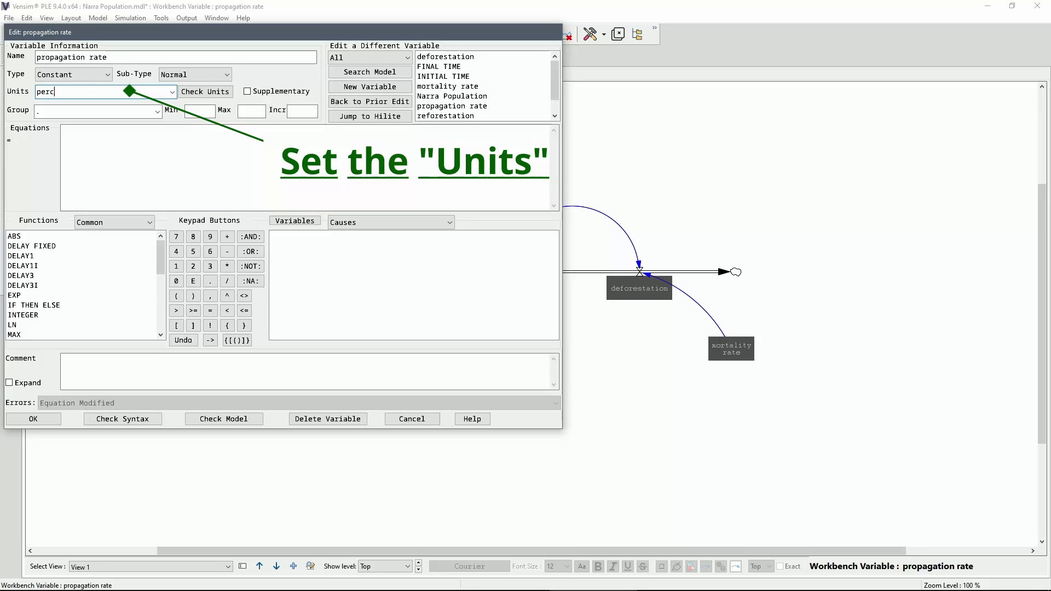
text(entage/year)
click(112, 143)
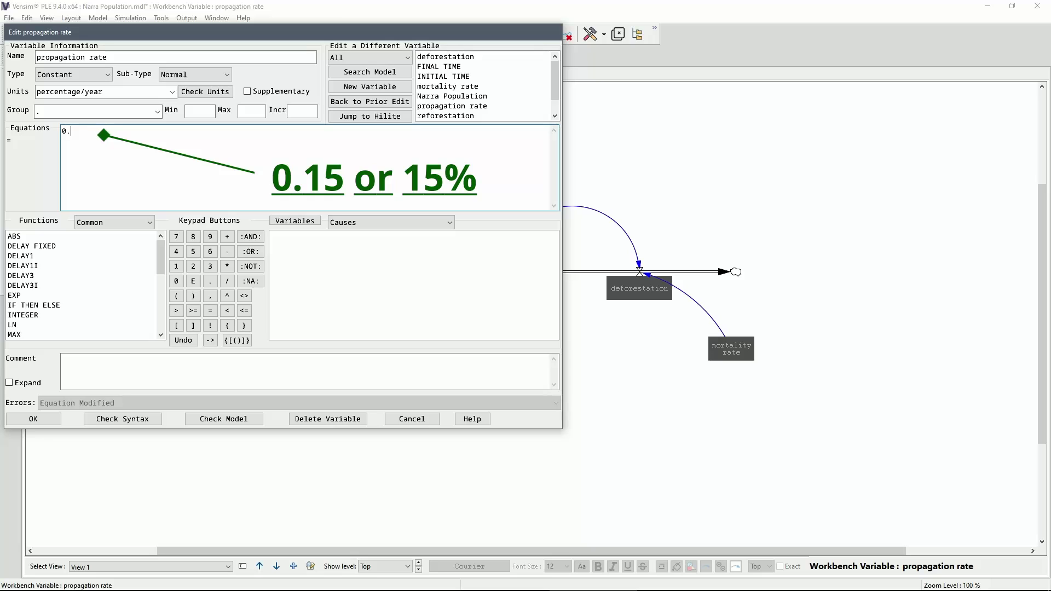
click(33, 419)
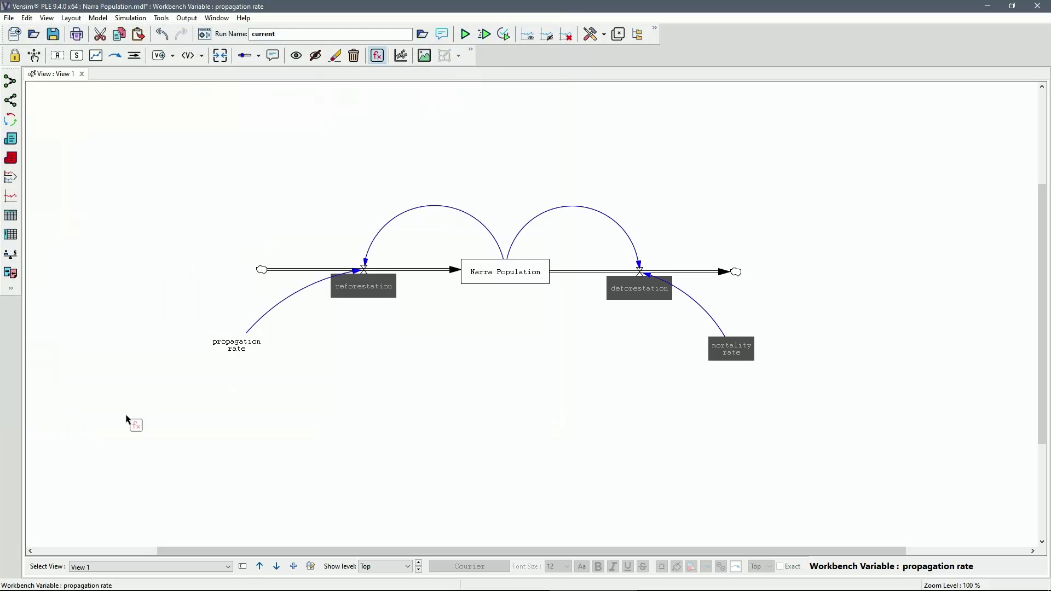
Define mortality rate as the constant 0.10 with the units percentage/year
click(742, 353)
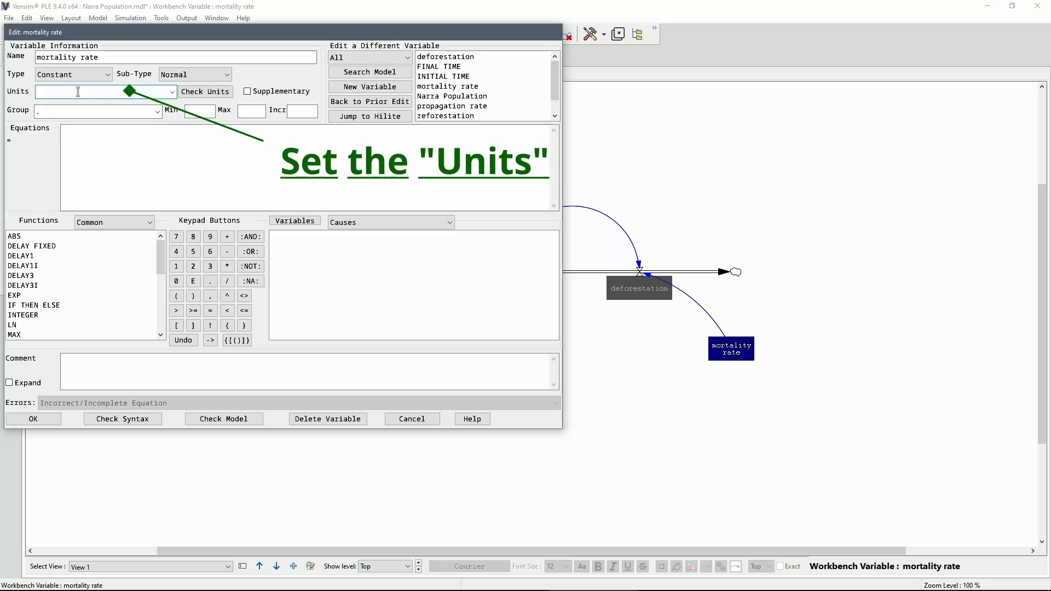
click(78, 92)
text(percentage/)
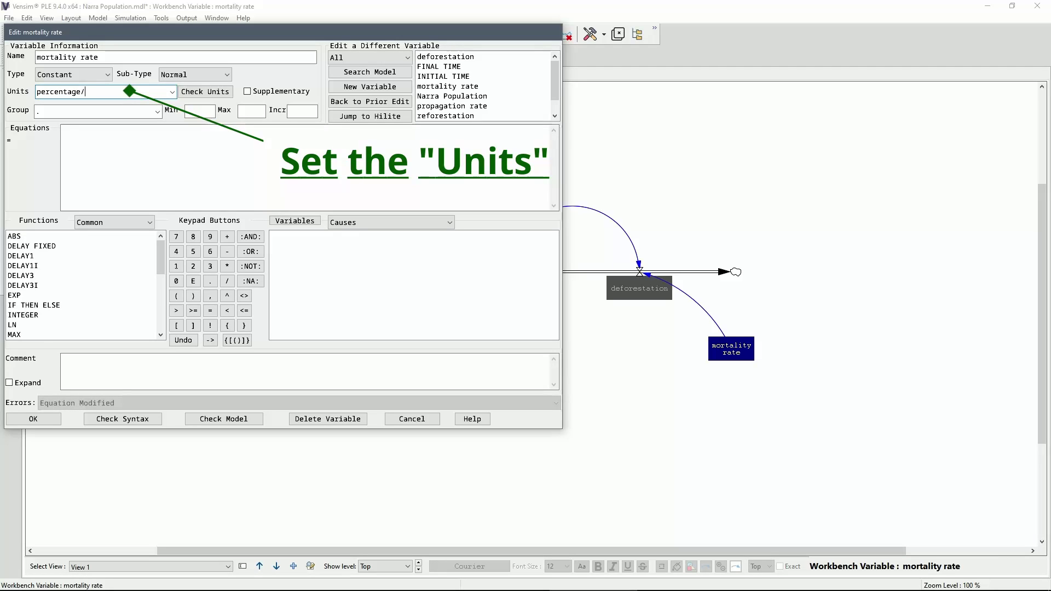
text(year)
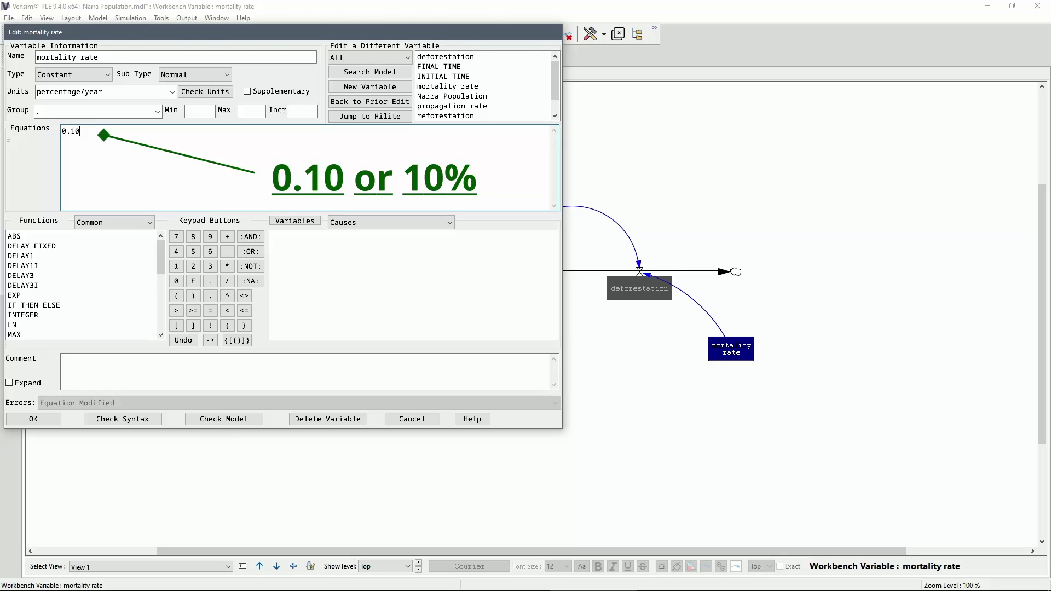
key(Return)
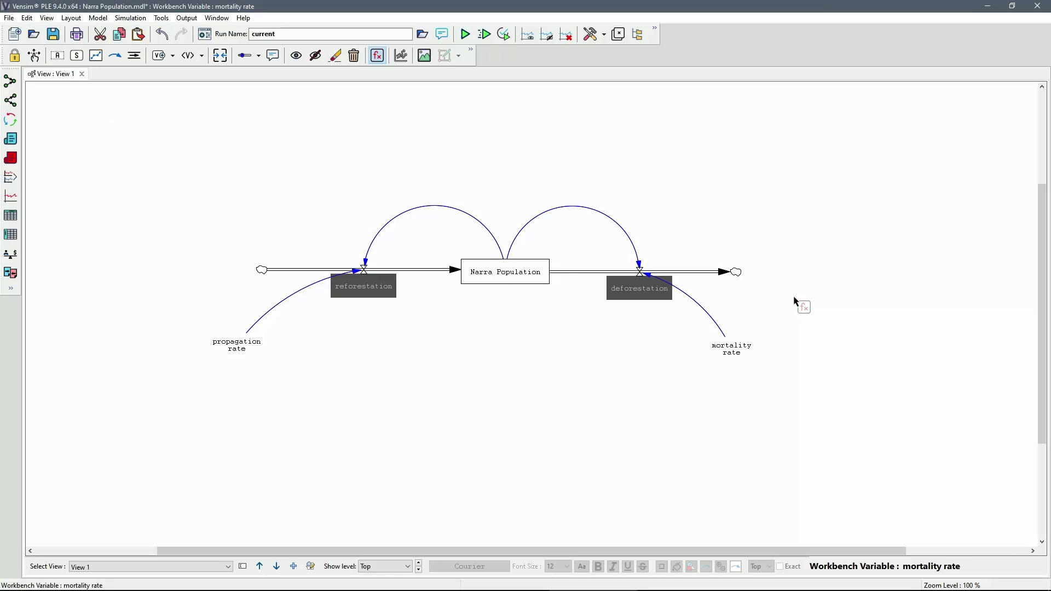
Define reforestation with the units "new trees" and the equation propagation rate * Narra Population
click(378, 293)
click(82, 94)
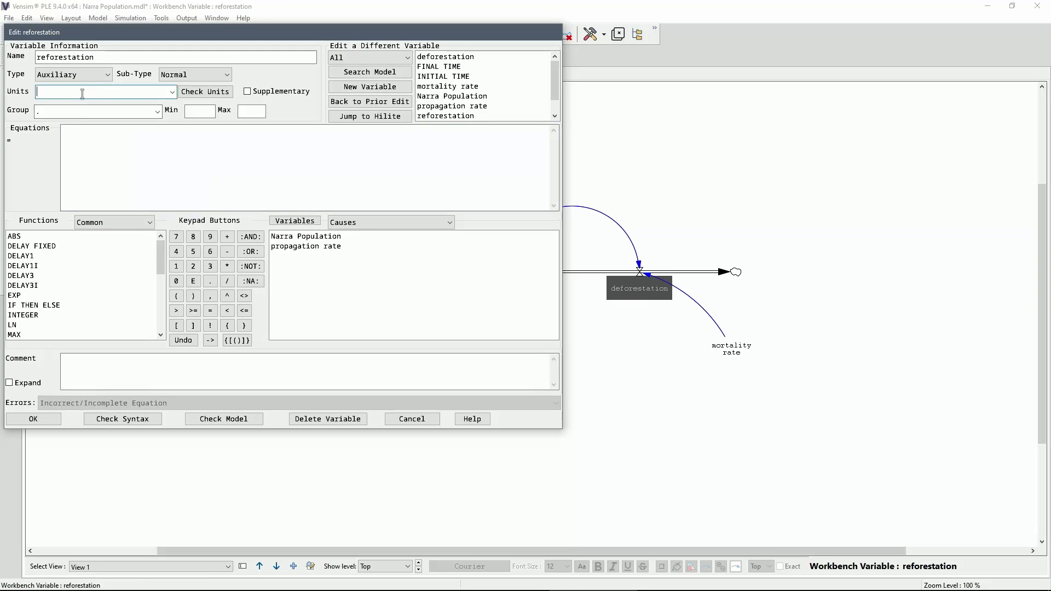
text(new)
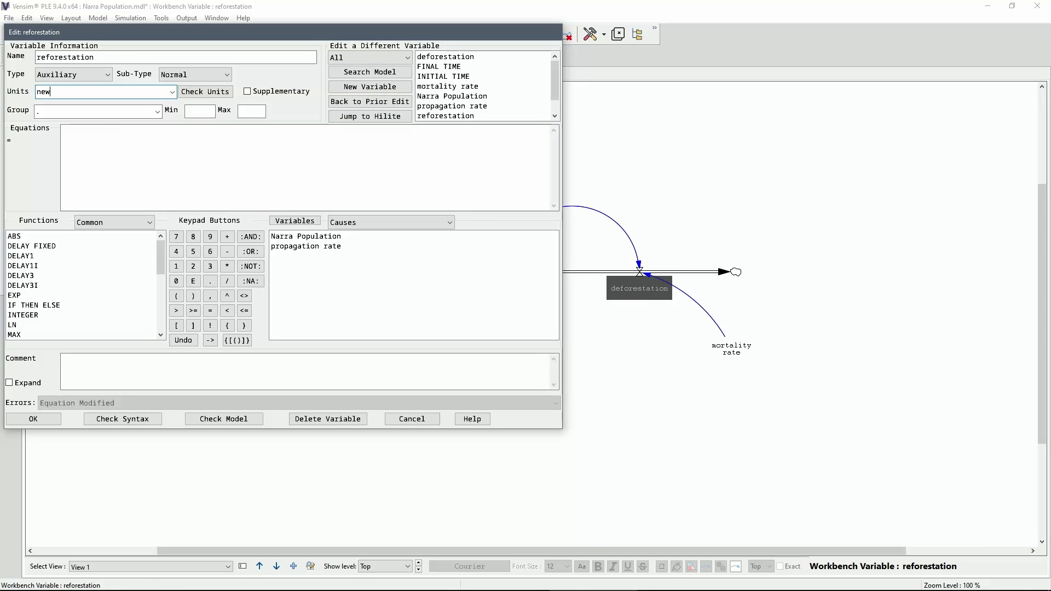
text( trees)
click(189, 155)
text(prop)
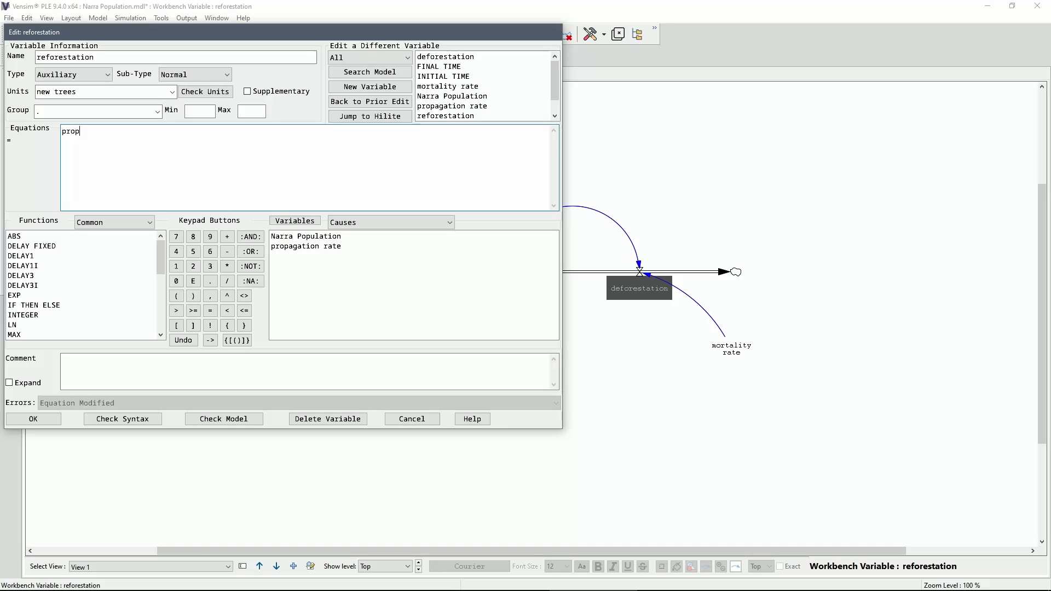
text(agation rate * Narra Popu)
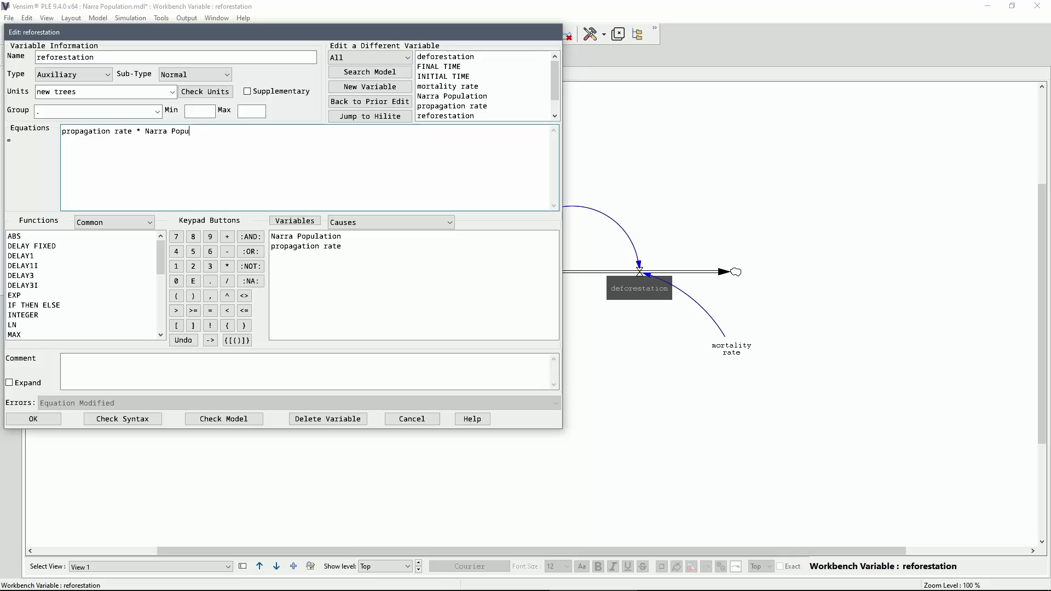
text(lation)
click(33, 420)
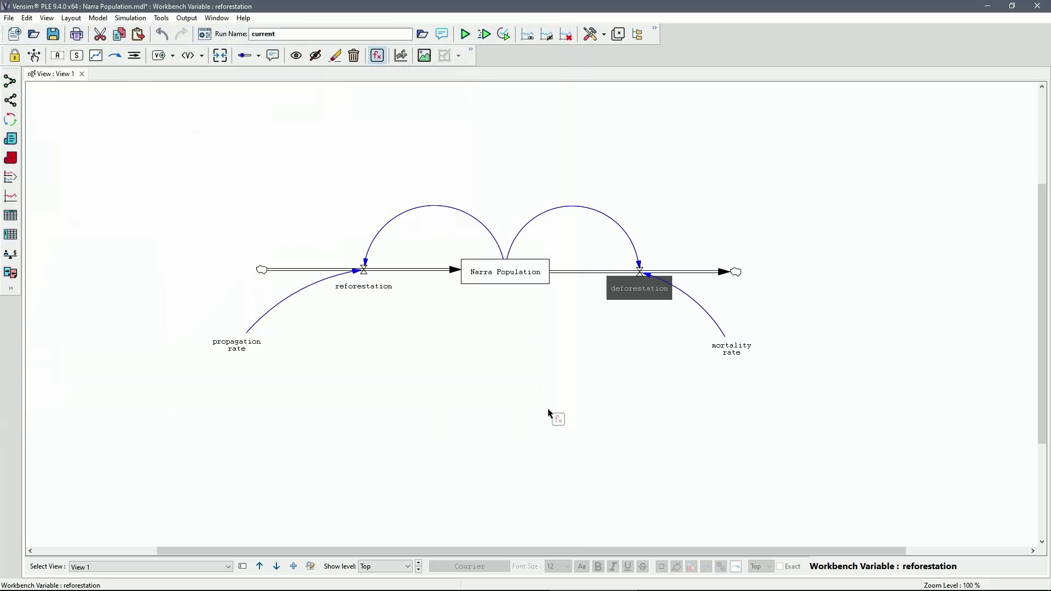
Define deforestation with the units "tree deaths" and the equation mortality rate * Narra Population
click(647, 297)
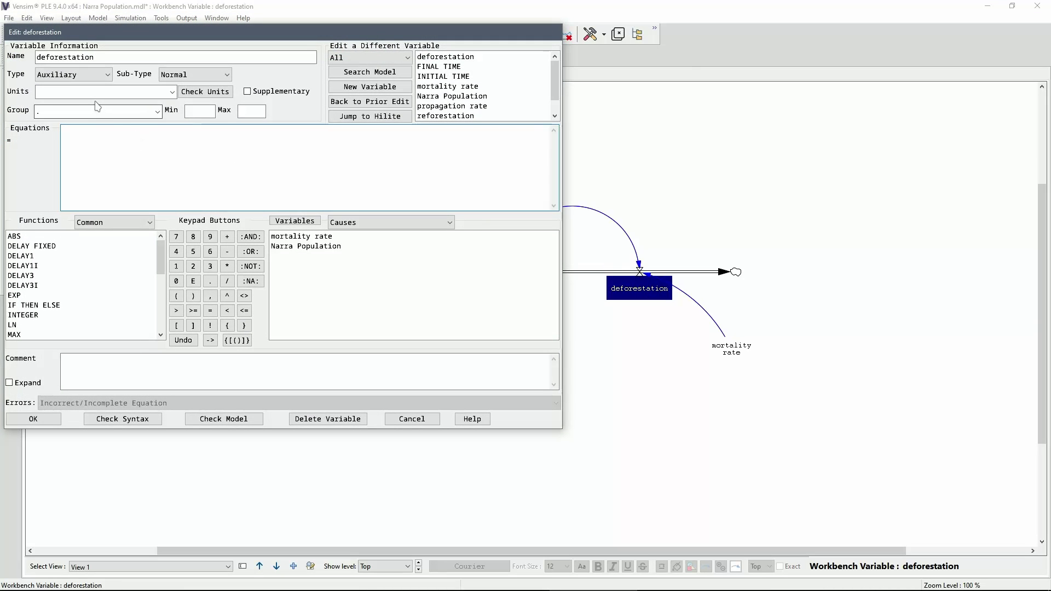
click(88, 92)
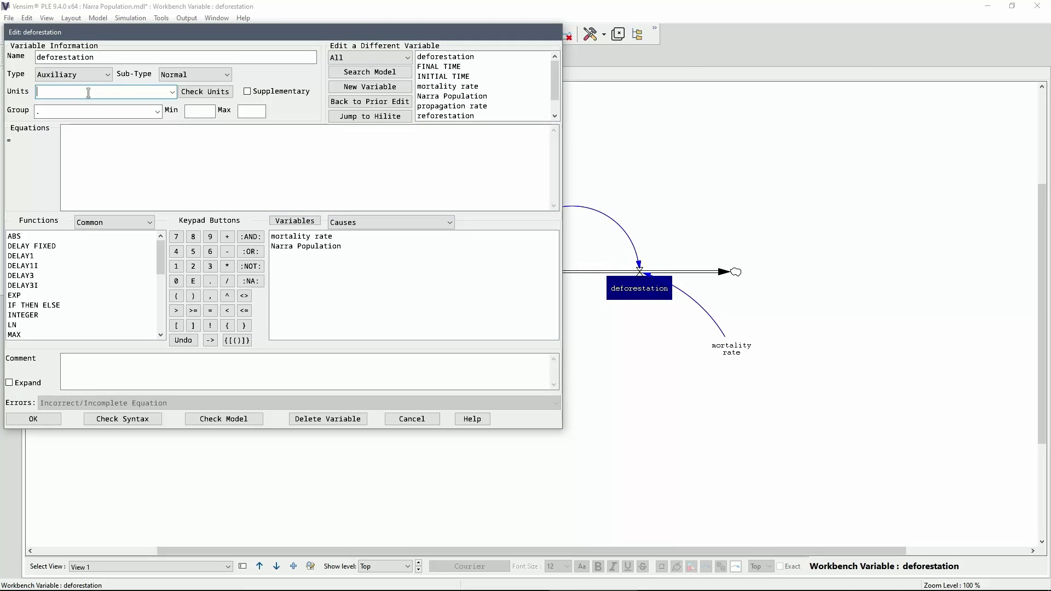
text(tr)
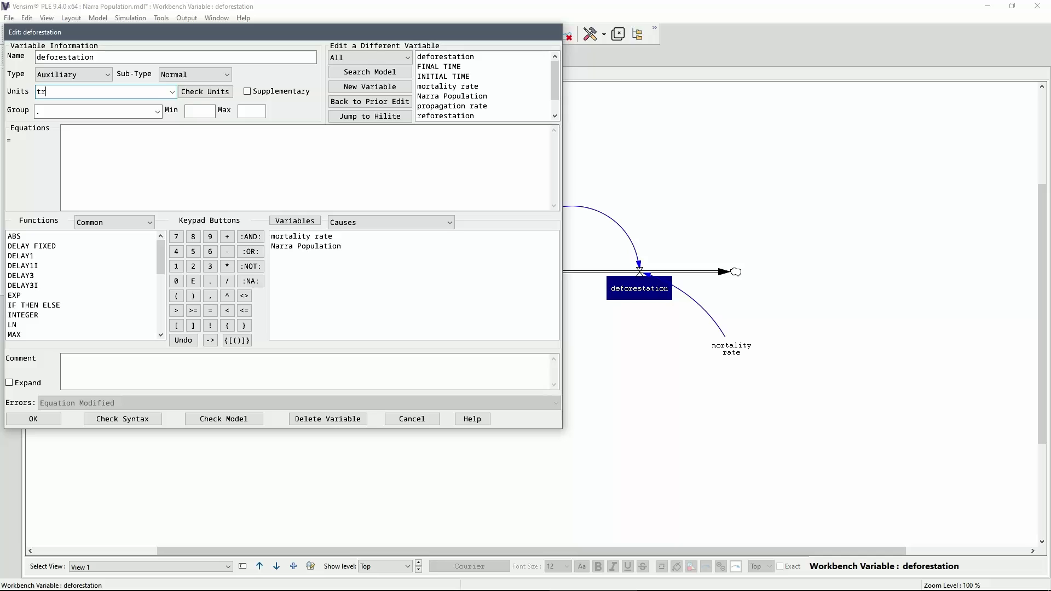
text(ee deaths)
click(62, 131)
text(mortality)
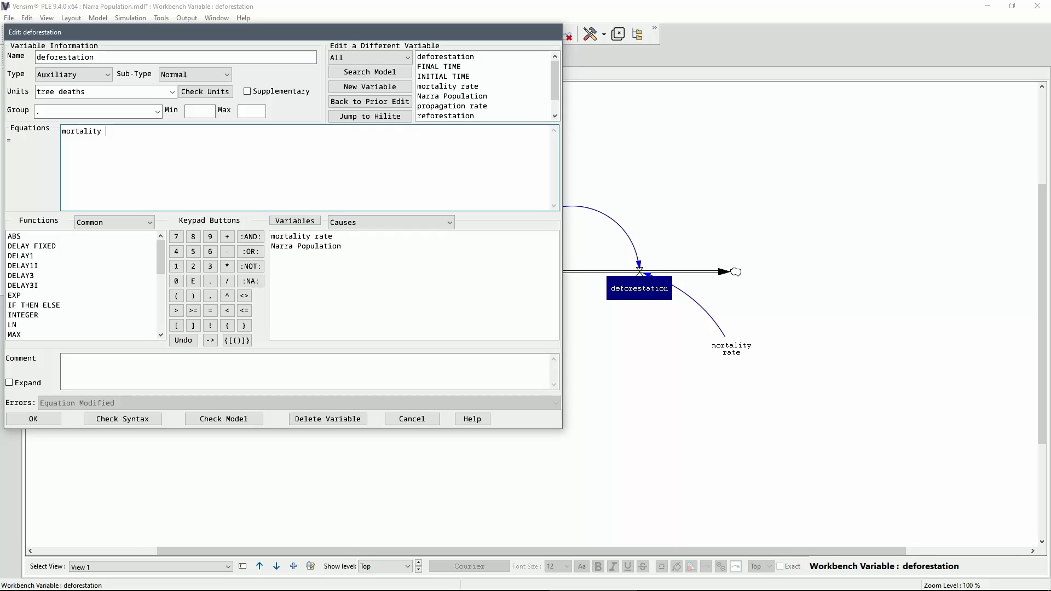
text( rate * Narra Populatio)
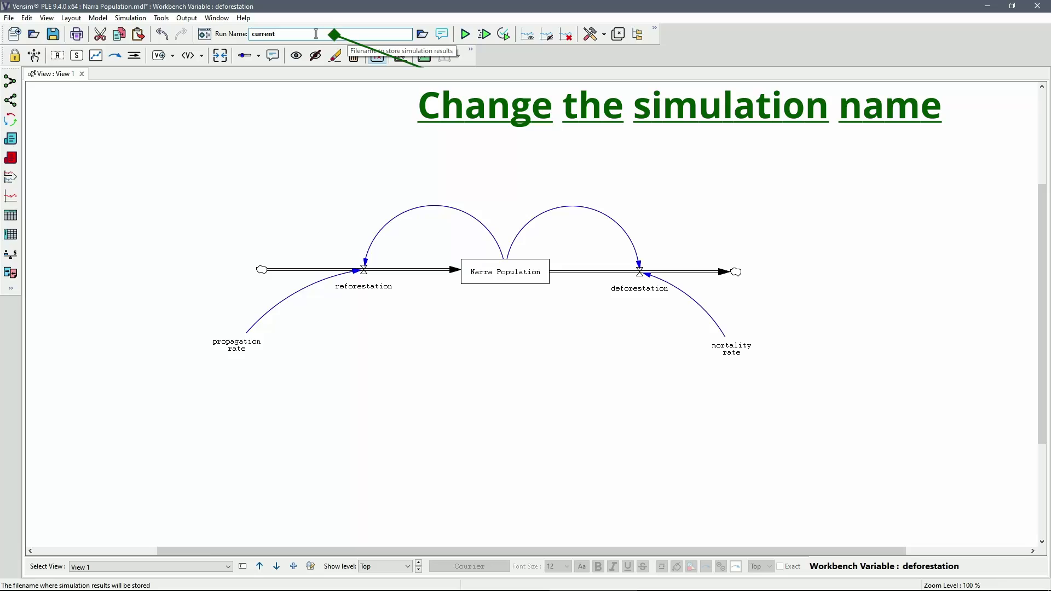
Name the simulation run "Narra Population", run a single simulation and dismiss its log
double_click(252, 34)
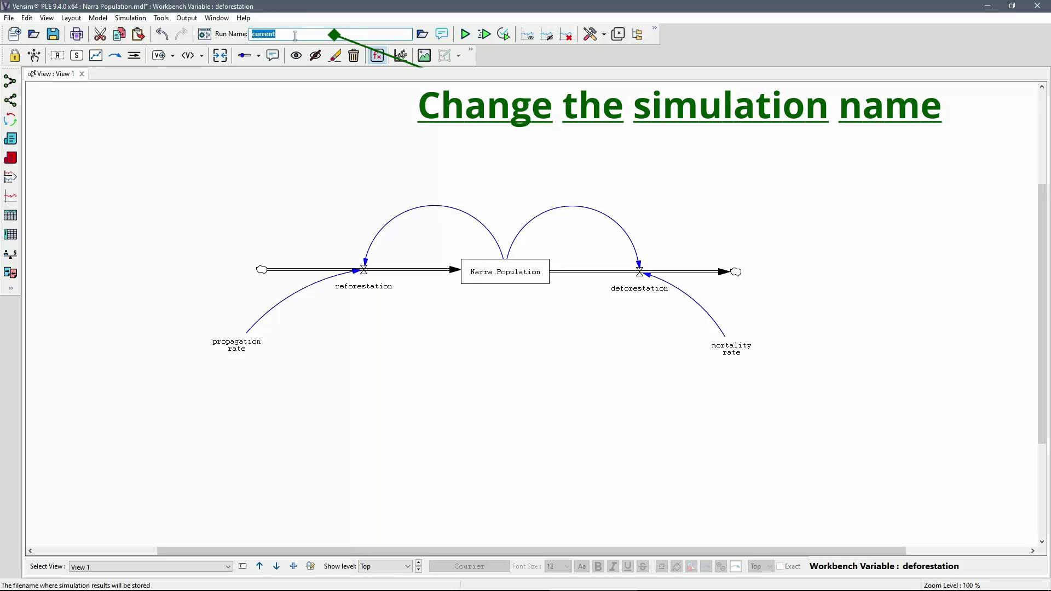
text(Narra Population)
click(464, 37)
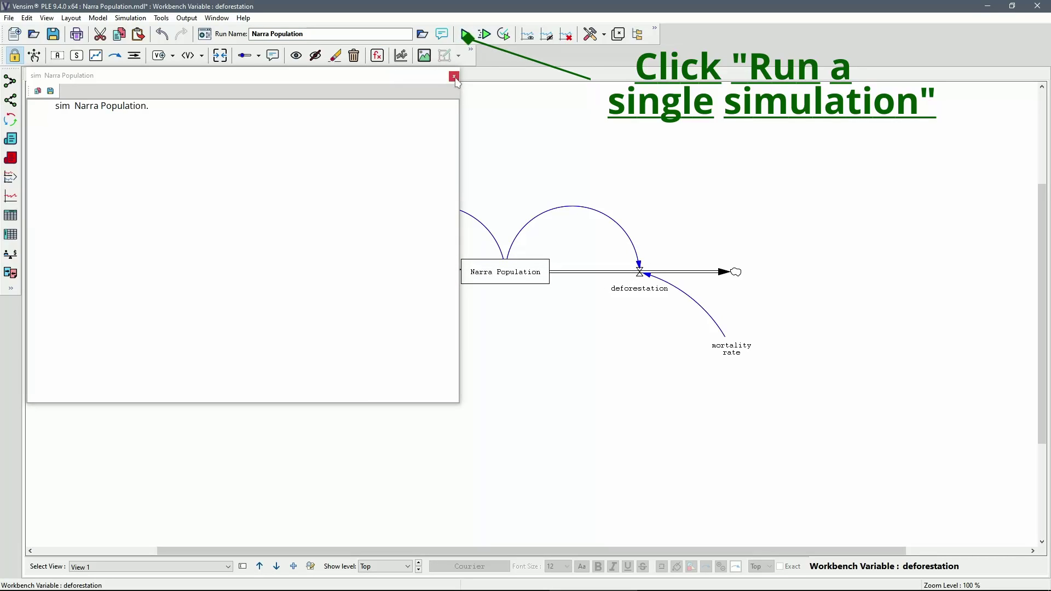
click(454, 76)
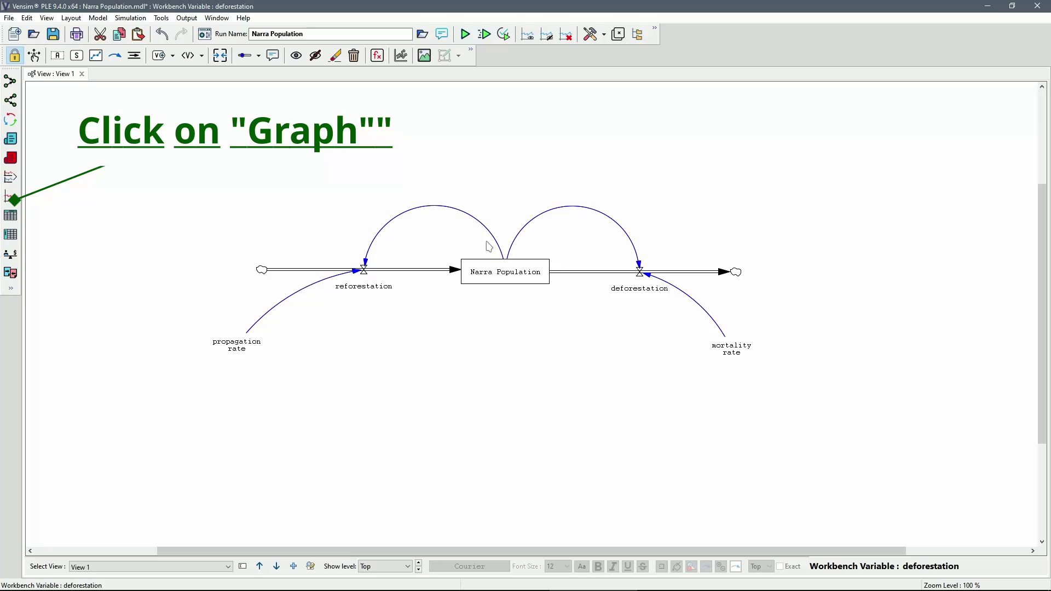
Graph the Narra Population stock with the plot moved clear of the model, and display the strip graph of its causes
click(503, 273)
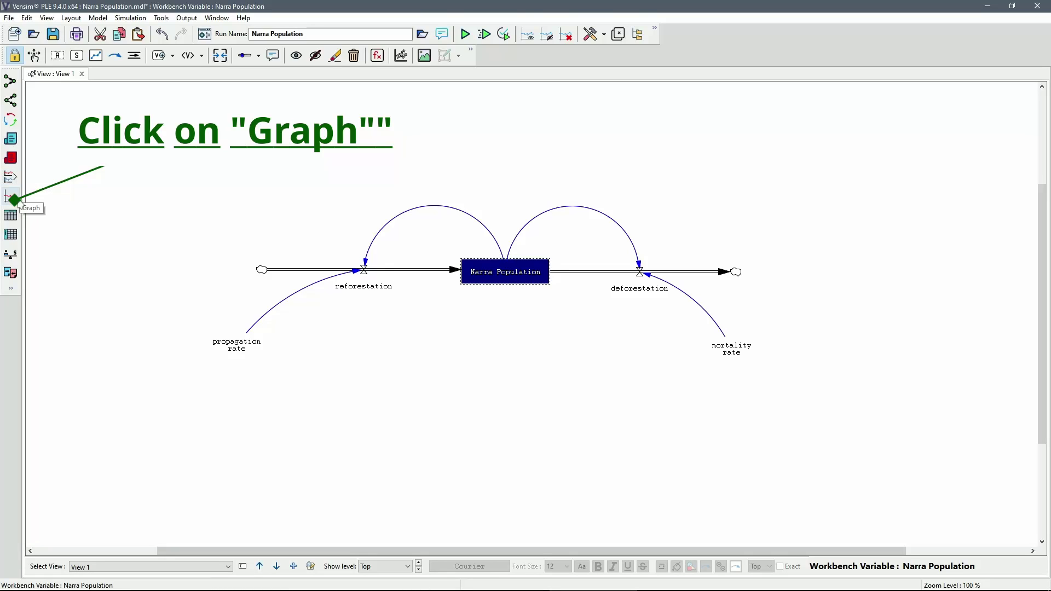
click(15, 201)
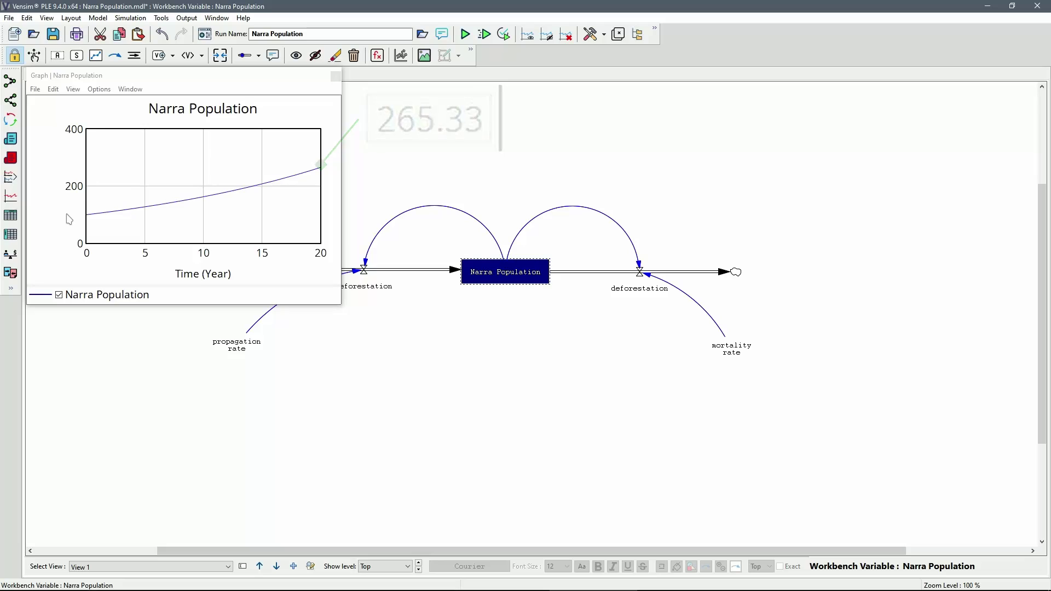
drag(234, 75, 931, 43)
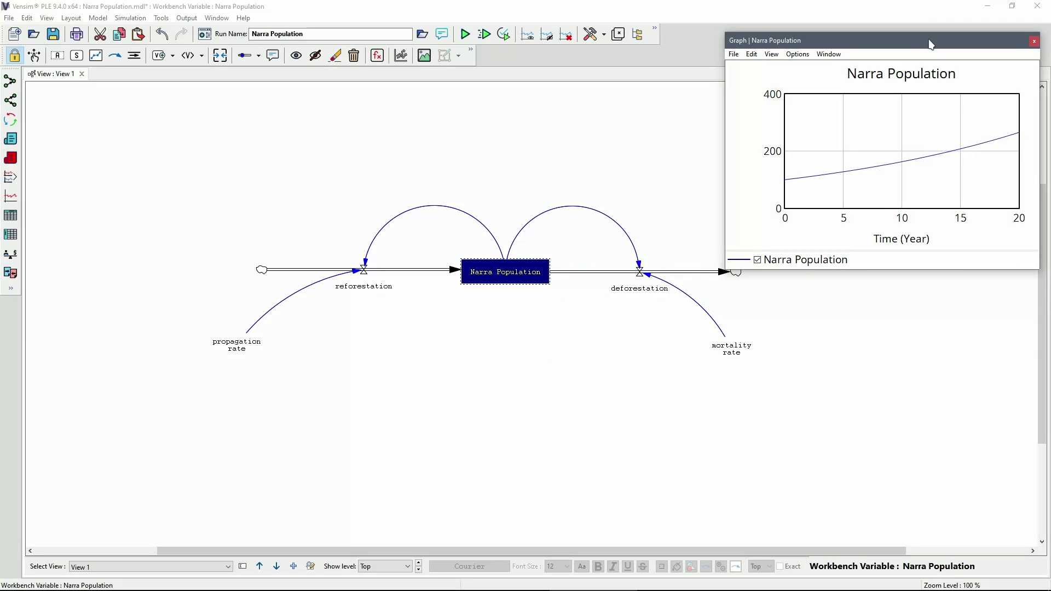
click(16, 182)
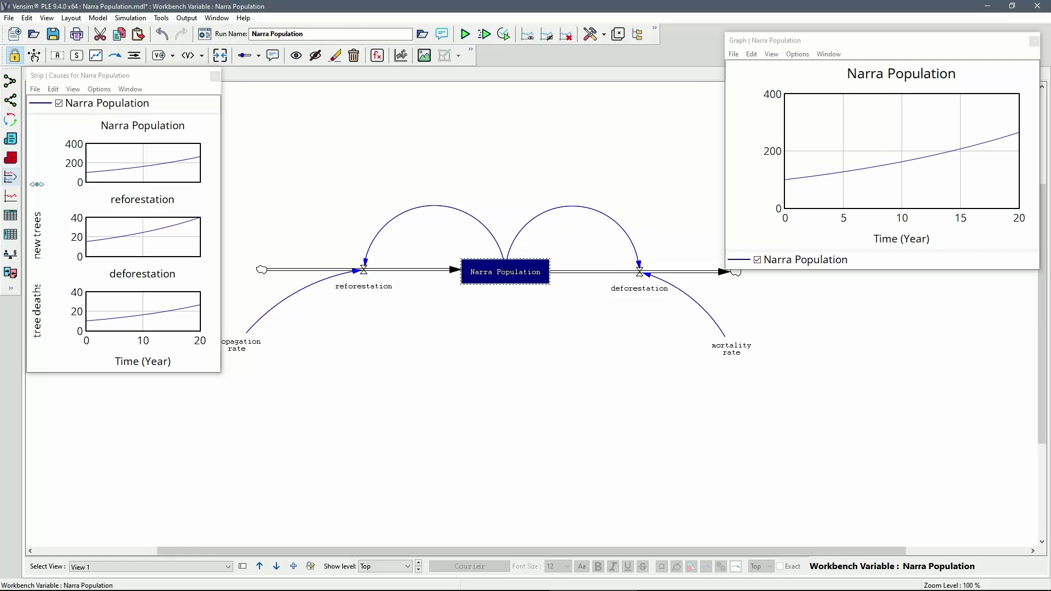